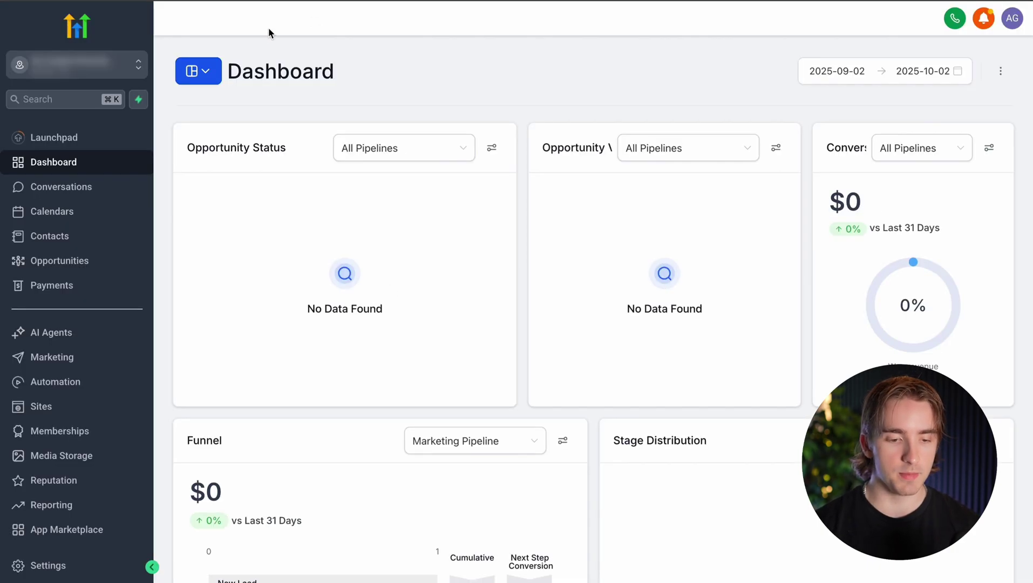
- Start connecting a ClickUp workspace from the Settings Integrations page
{"action": "left_click", "coordinate": [85, 567]}
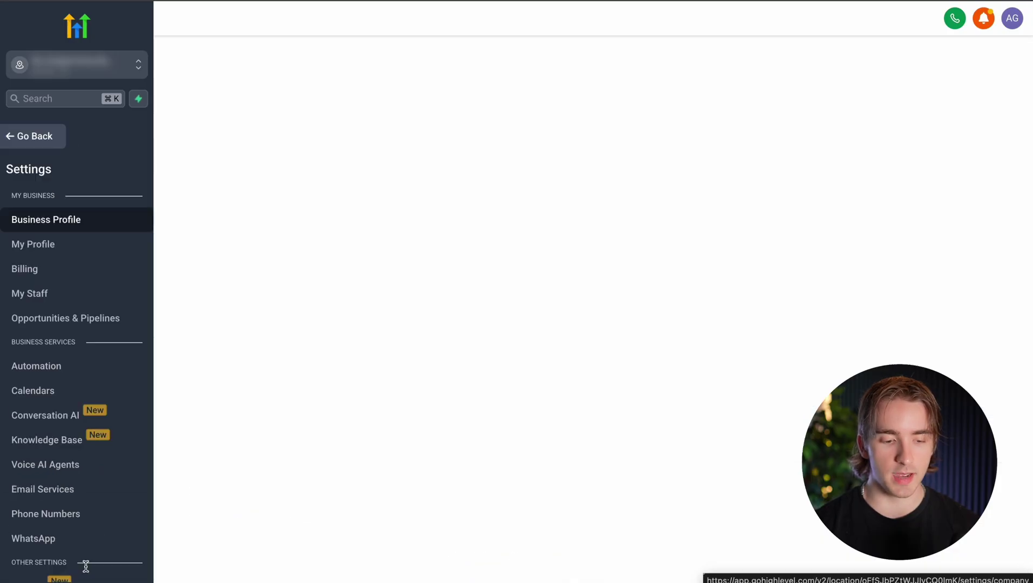
{"action": "scroll", "coordinate": [70, 502], "scroll_direction": "down", "scroll_amount": 5}
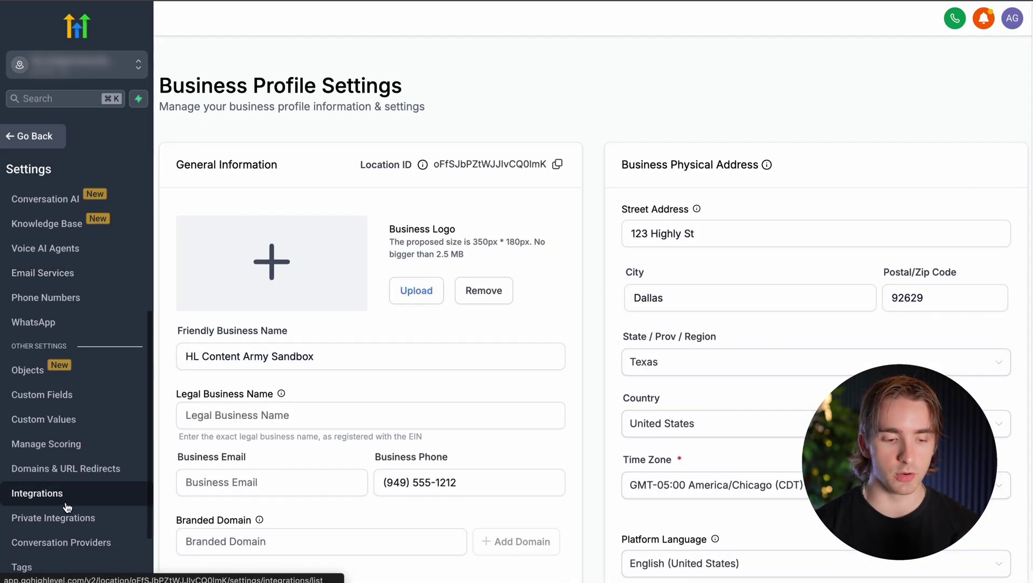
{"action": "left_click", "coordinate": [67, 507]}
{"action": "scroll", "coordinate": [583, 394], "scroll_direction": "down", "scroll_amount": 6}
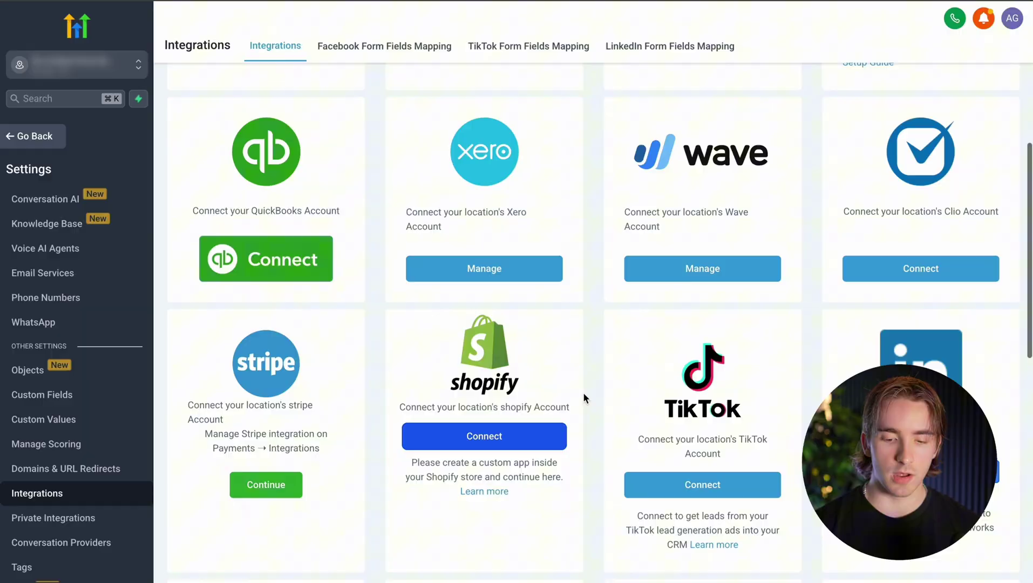
{"action": "scroll", "coordinate": [583, 398], "scroll_direction": "down", "scroll_amount": 10}
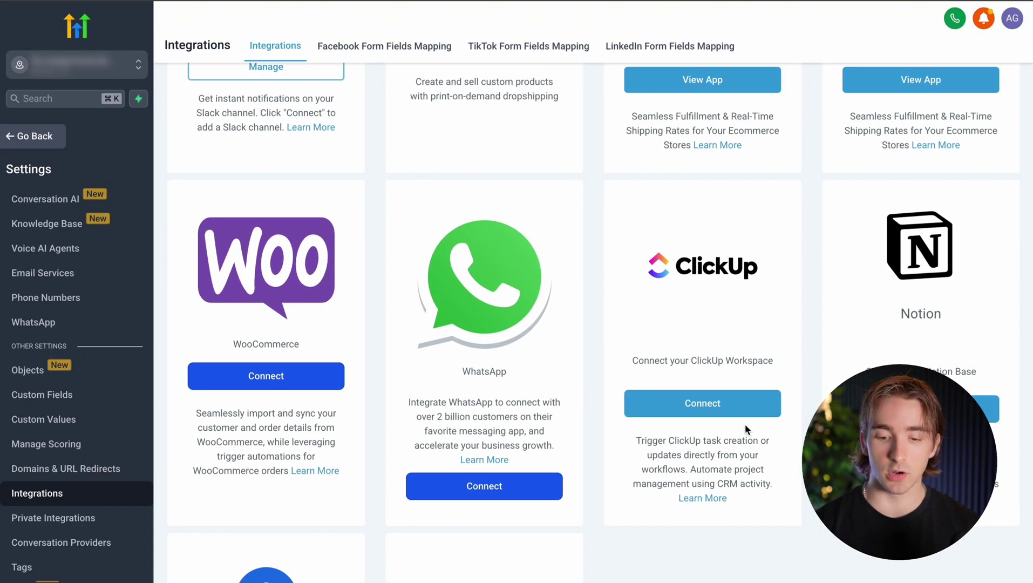
{"action": "left_click", "coordinate": [680, 426]}
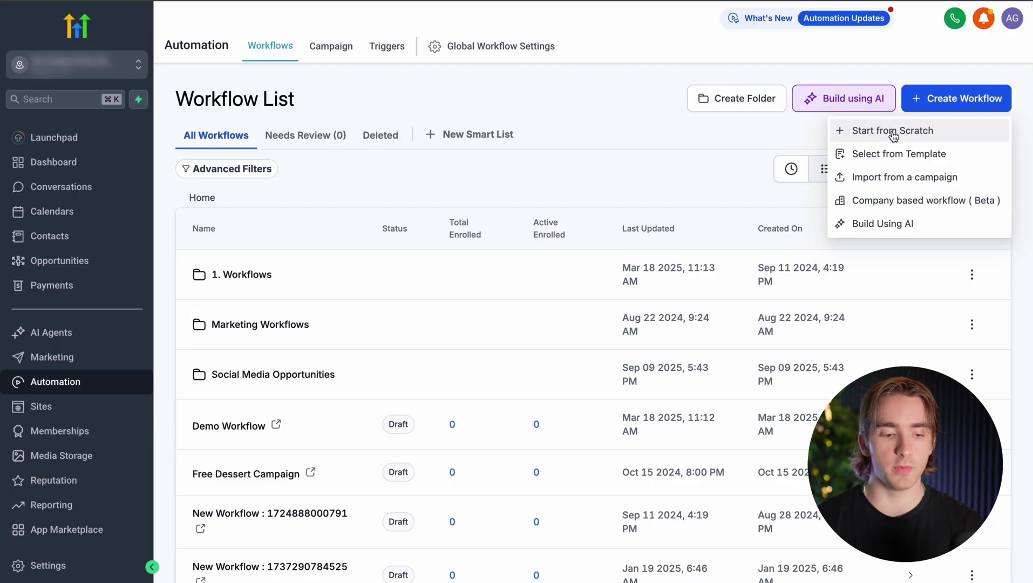
- Create a blank workflow with manual saving and search the triggers for 'click'
{"action": "left_click", "coordinate": [893, 135]}
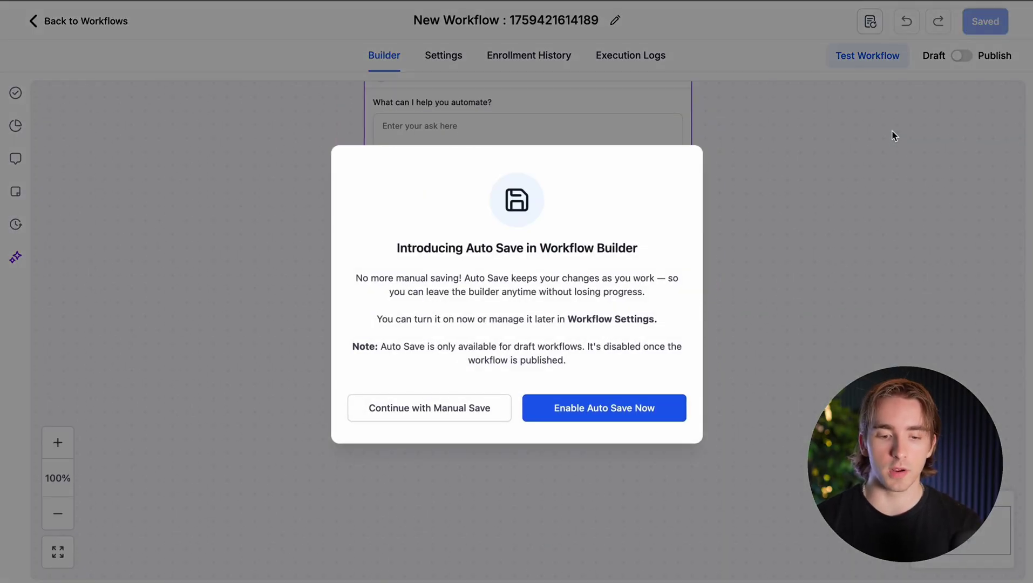
{"action": "left_click", "coordinate": [416, 411]}
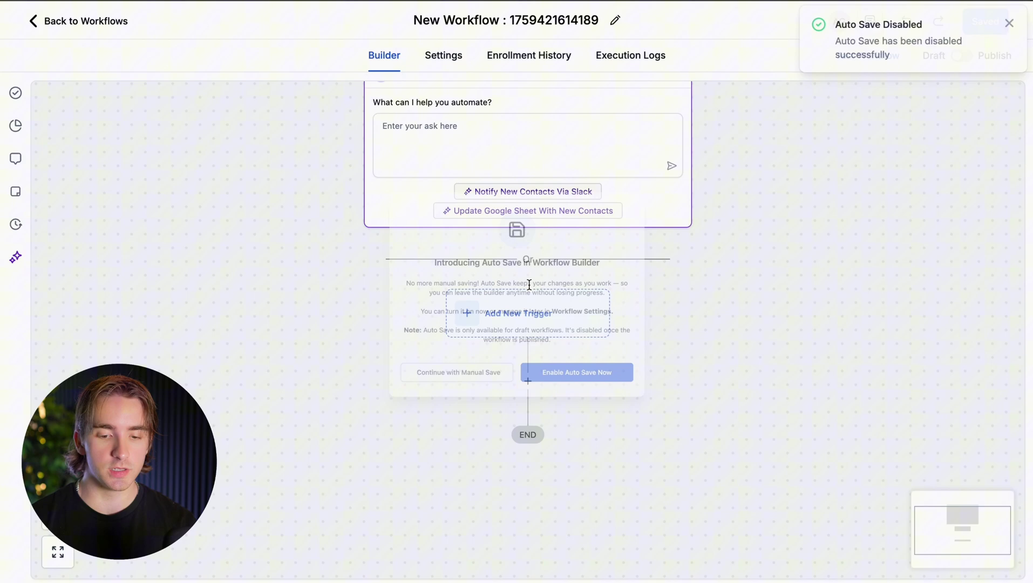
{"action": "left_click", "coordinate": [522, 314]}
{"action": "left_click", "coordinate": [777, 178]}
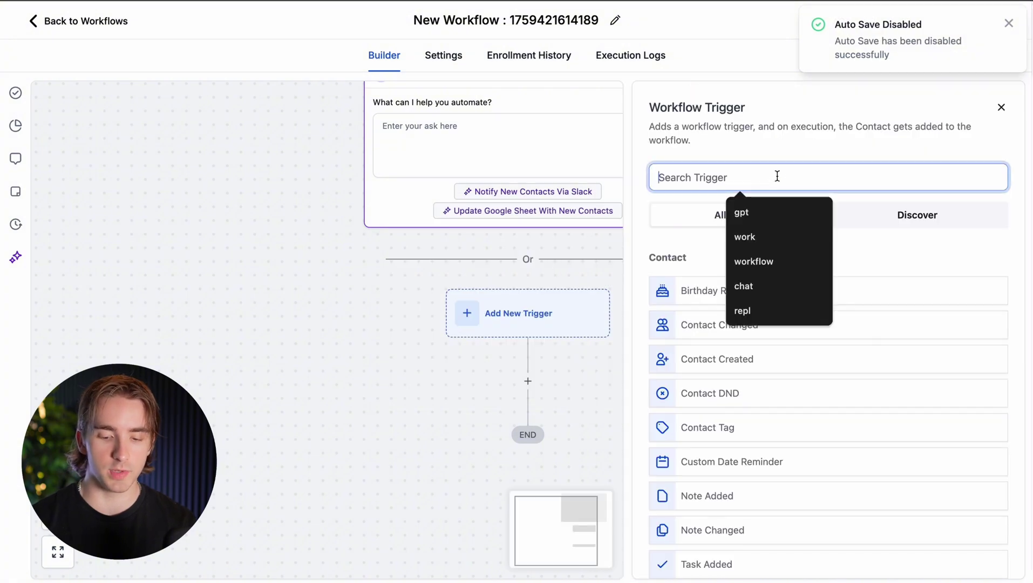
{"action": "type", "text": "click"}
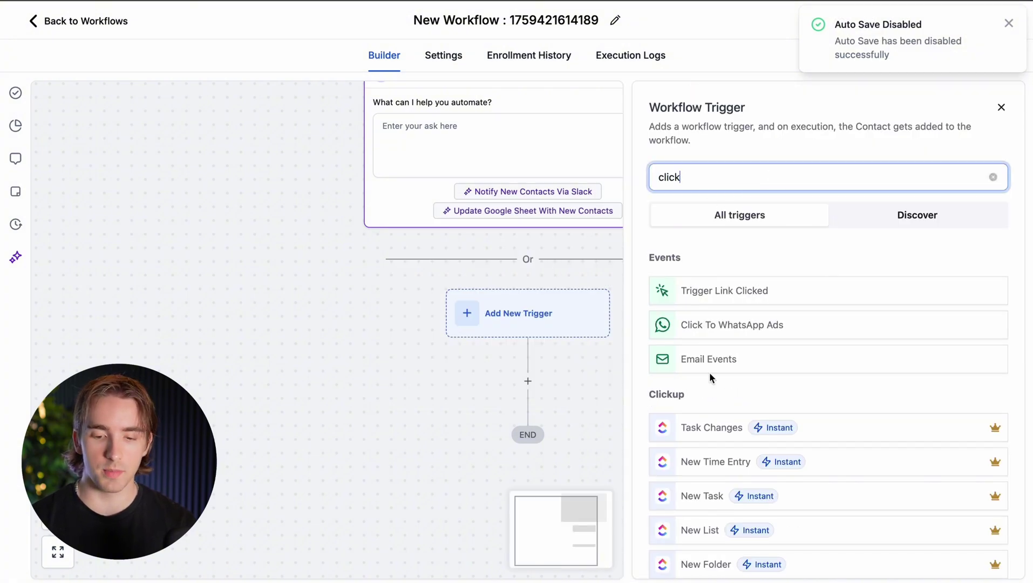
{"action": "scroll", "coordinate": [711, 377], "scroll_direction": "down", "scroll_amount": 3}
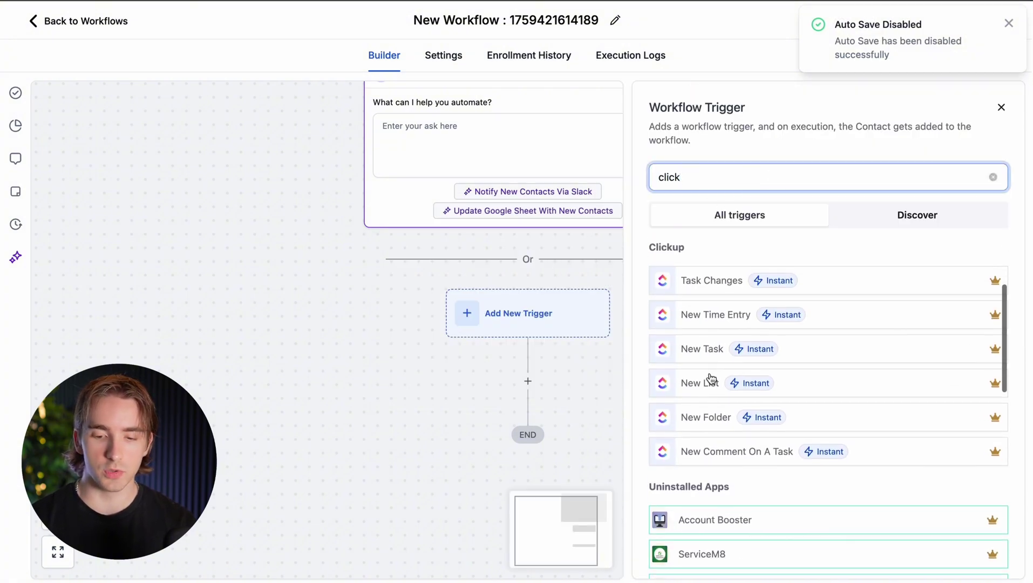
- Pick the ClickUp Task Changes trigger and connect Test Workspace on the ClickUp page
{"action": "left_click", "coordinate": [709, 286]}
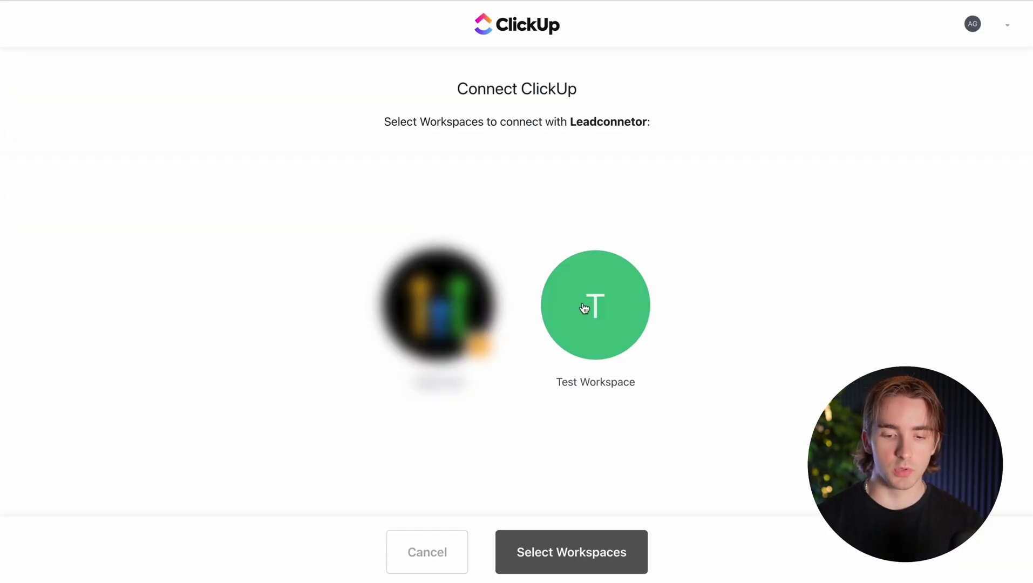
{"action": "left_click", "coordinate": [592, 306]}
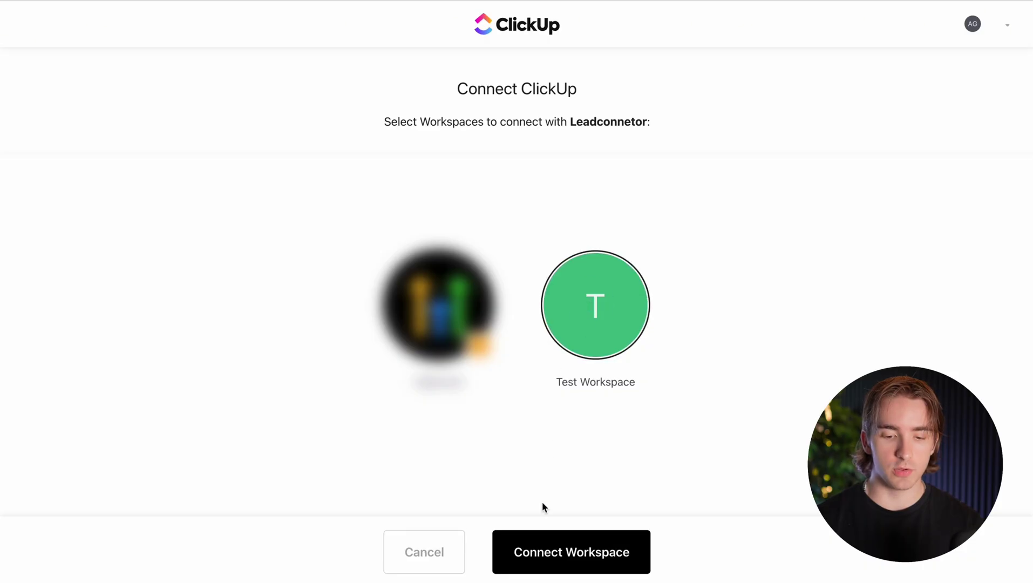
{"action": "left_click", "coordinate": [544, 545]}
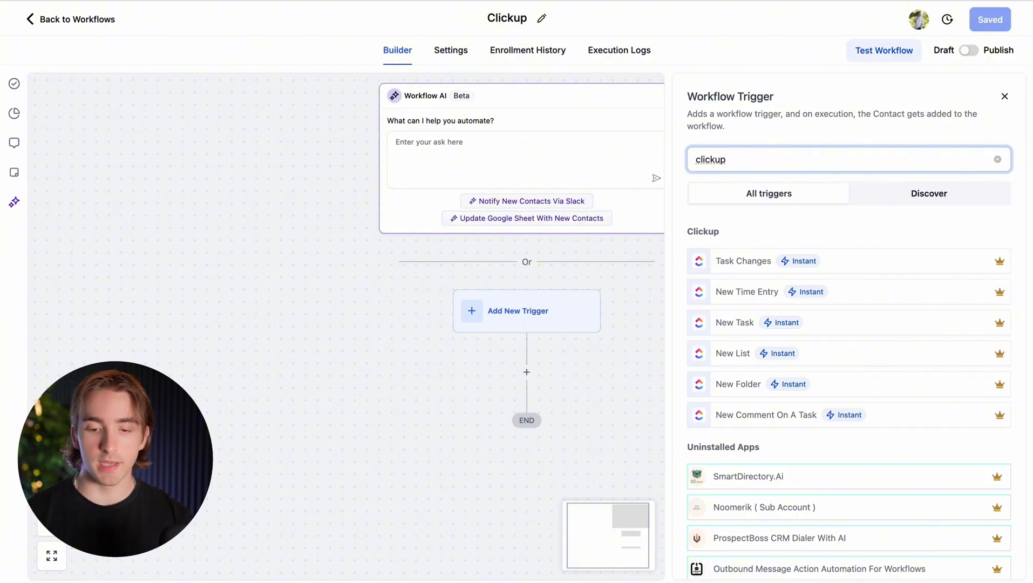
{"action": "left_click", "coordinate": [729, 262]}
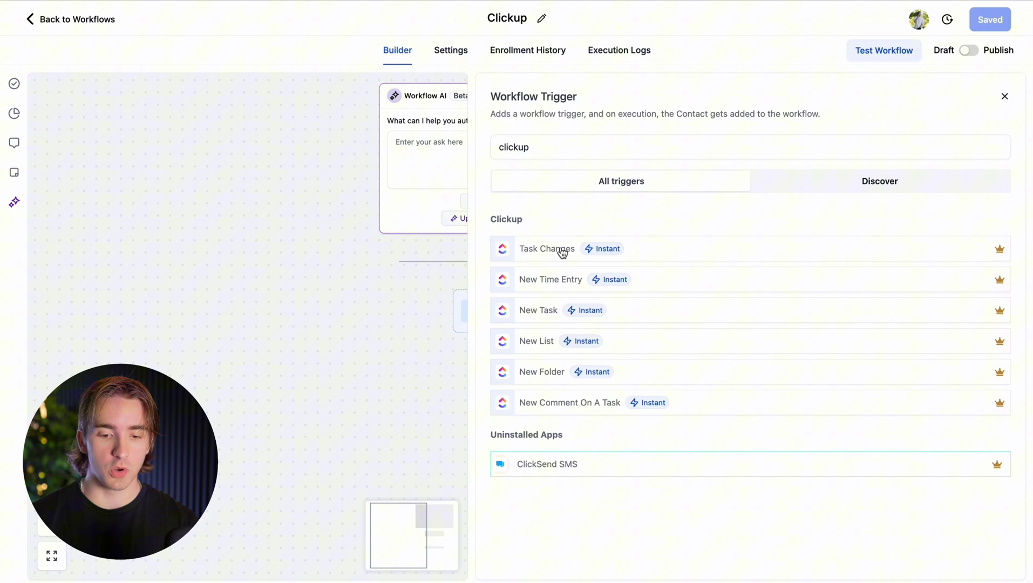
- Use New Task as the trigger, filtered to Test Workspace
{"action": "left_click", "coordinate": [531, 308]}
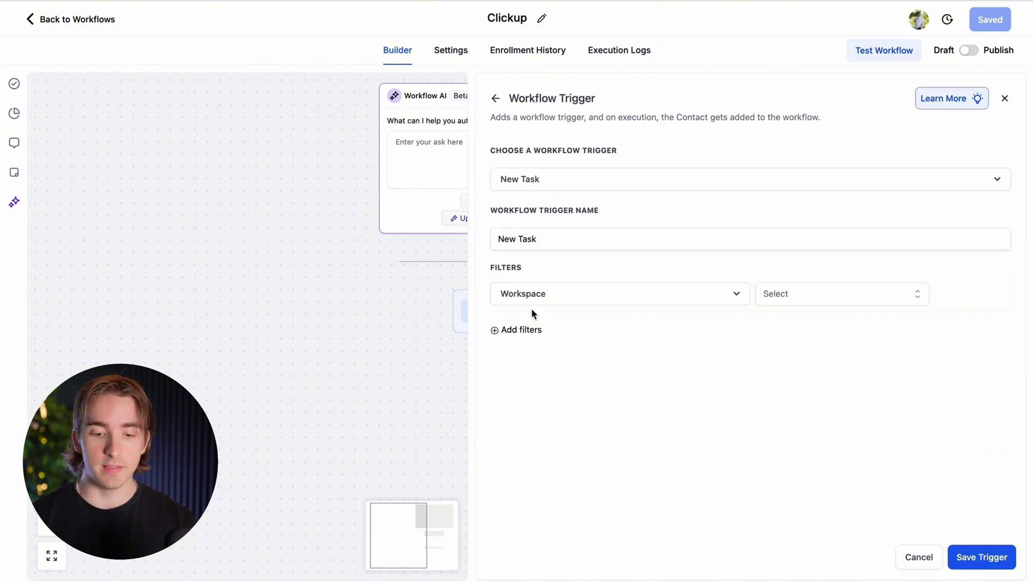
{"action": "left_click", "coordinate": [786, 296]}
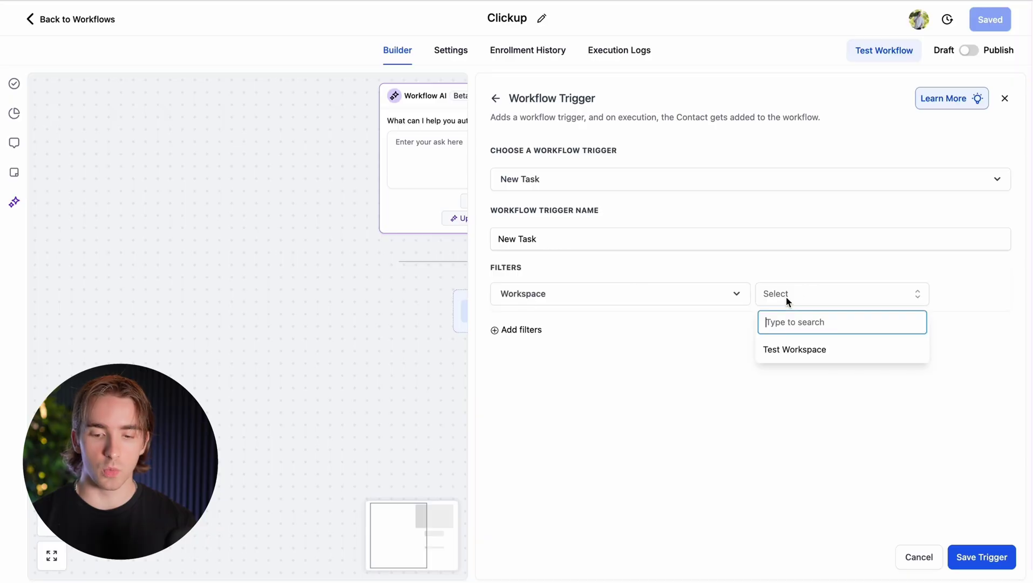
{"action": "left_click", "coordinate": [778, 348]}
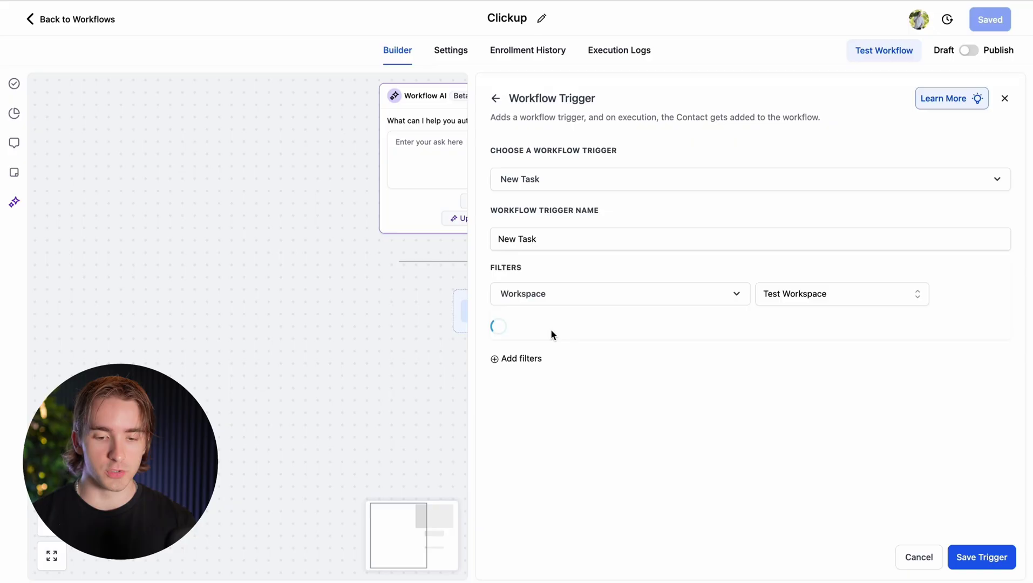
- Add a Space filter, remove it again, and save the New Task trigger
{"action": "left_click", "coordinate": [551, 329]}
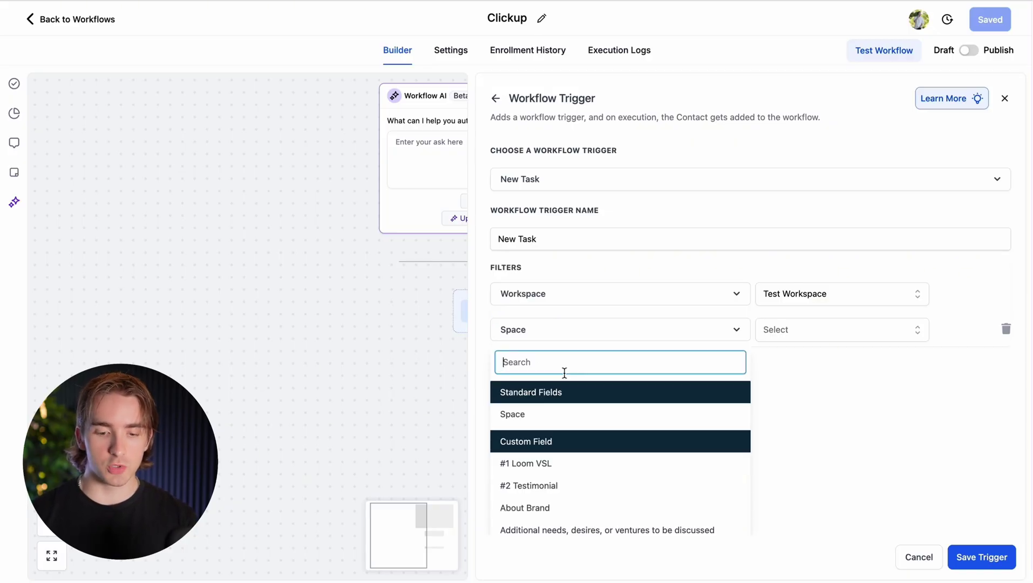
{"action": "left_click", "coordinate": [797, 356]}
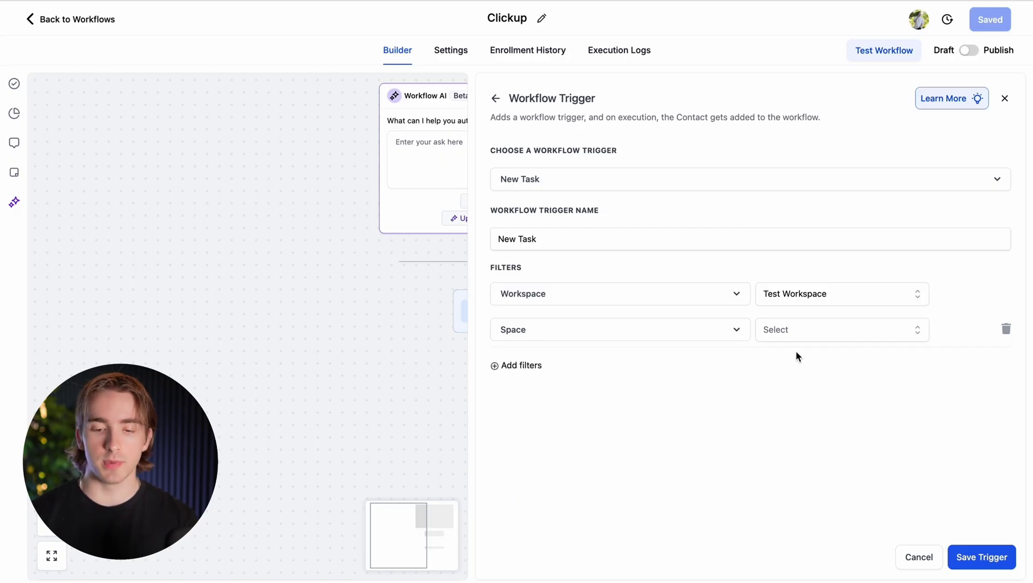
{"action": "left_click", "coordinate": [729, 332]}
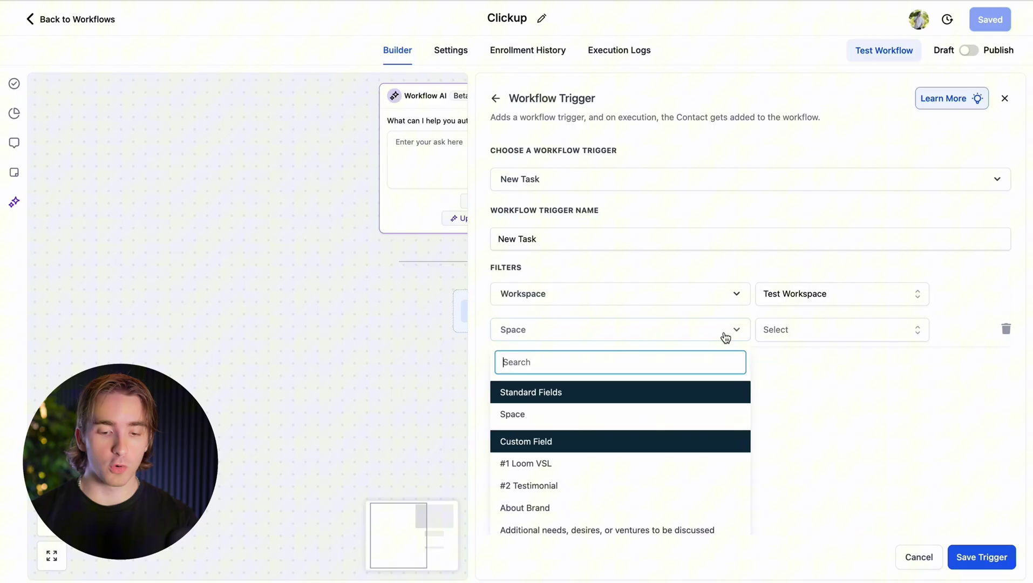
{"action": "scroll", "coordinate": [544, 425], "scroll_direction": "down", "scroll_amount": 2}
{"action": "scroll", "coordinate": [545, 425], "scroll_direction": "up", "scroll_amount": 2}
{"action": "left_click", "coordinate": [563, 416]}
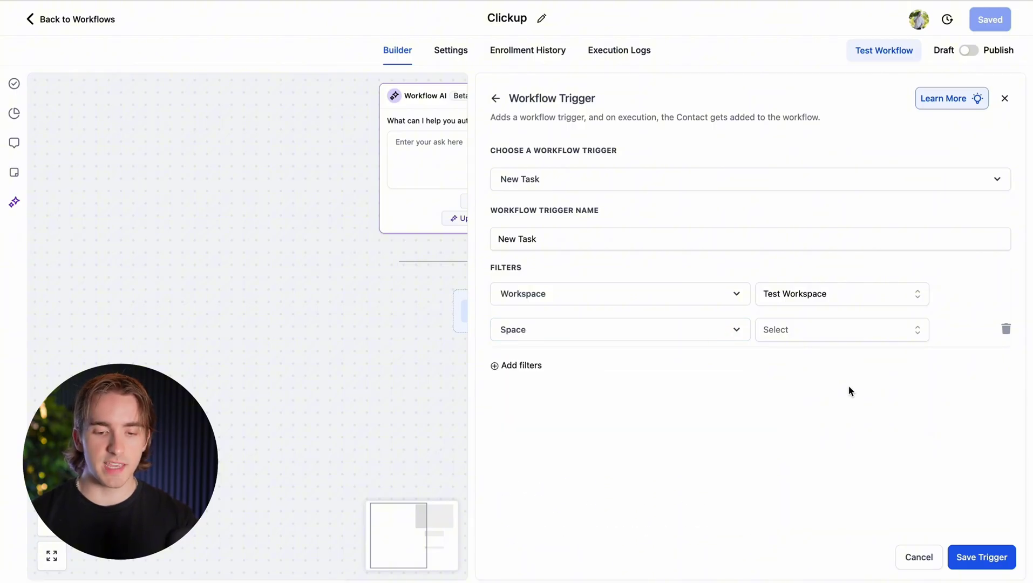
{"action": "left_click", "coordinate": [1006, 328]}
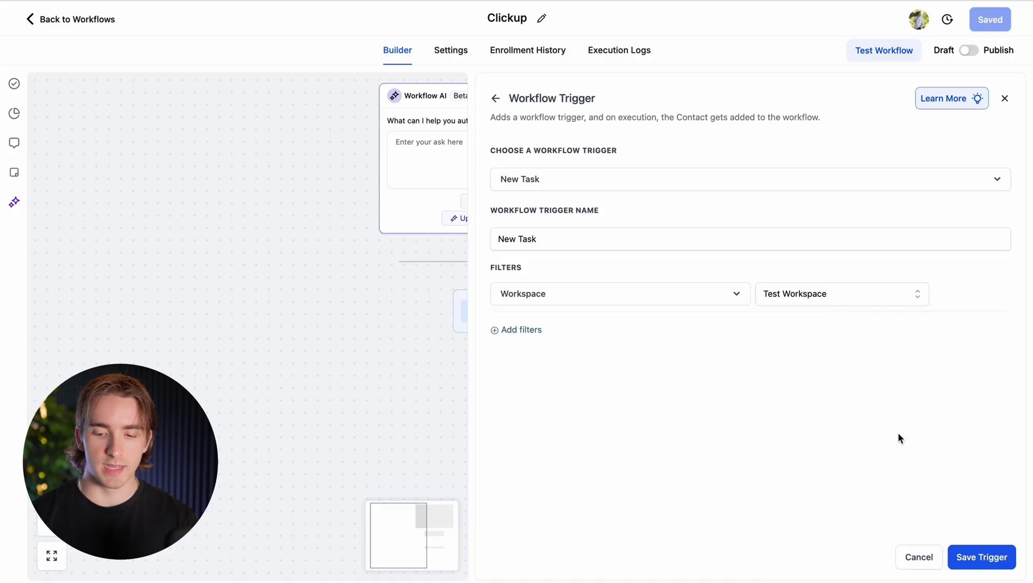
{"action": "left_click", "coordinate": [960, 559]}
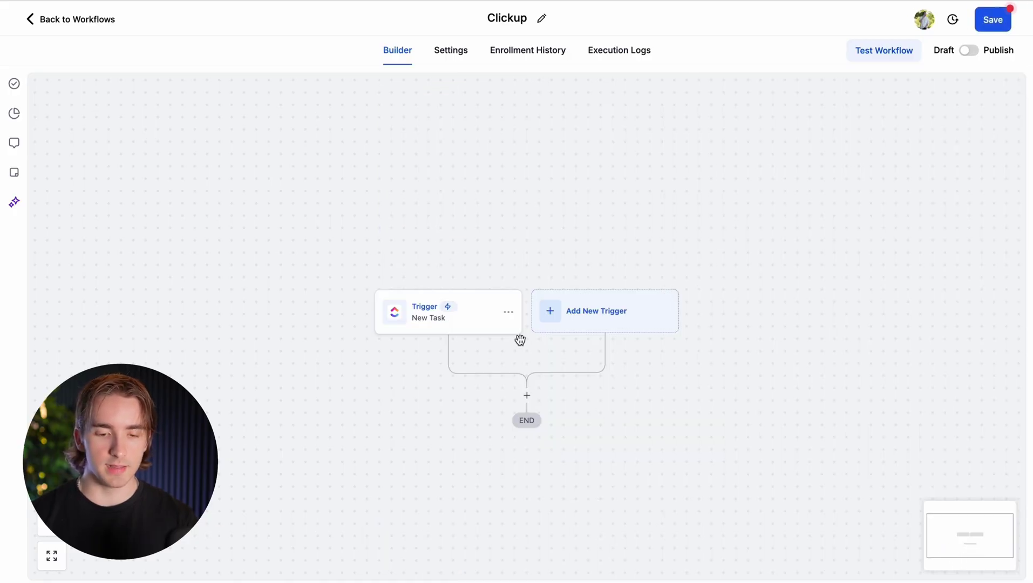
- Add an action after the trigger, search 'clickup', and browse the ClickUp actions
{"action": "scroll", "coordinate": [519, 340], "scroll_direction": "up", "scroll_amount": 5}
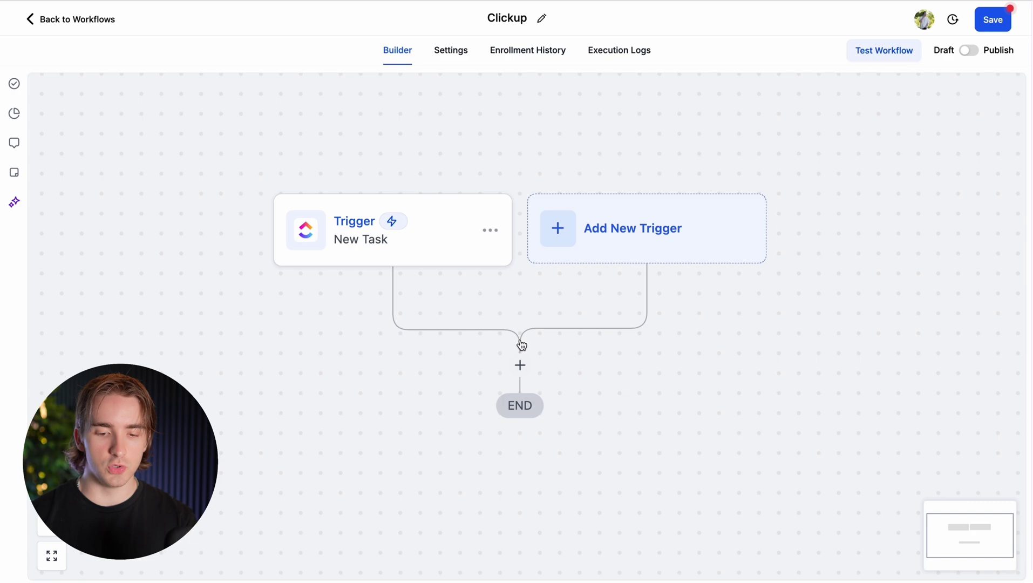
{"action": "left_click", "coordinate": [520, 365]}
{"action": "type", "text": "cl"}
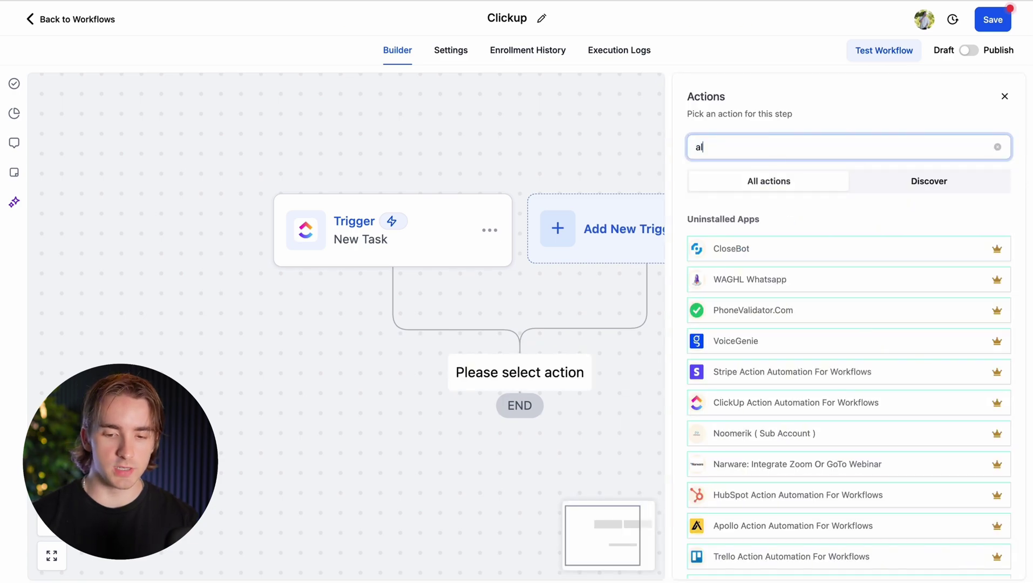
{"action": "key", "text": "BackSpace"}
{"action": "key", "text": "BackSpace"}
{"action": "type", "text": "clickup"}
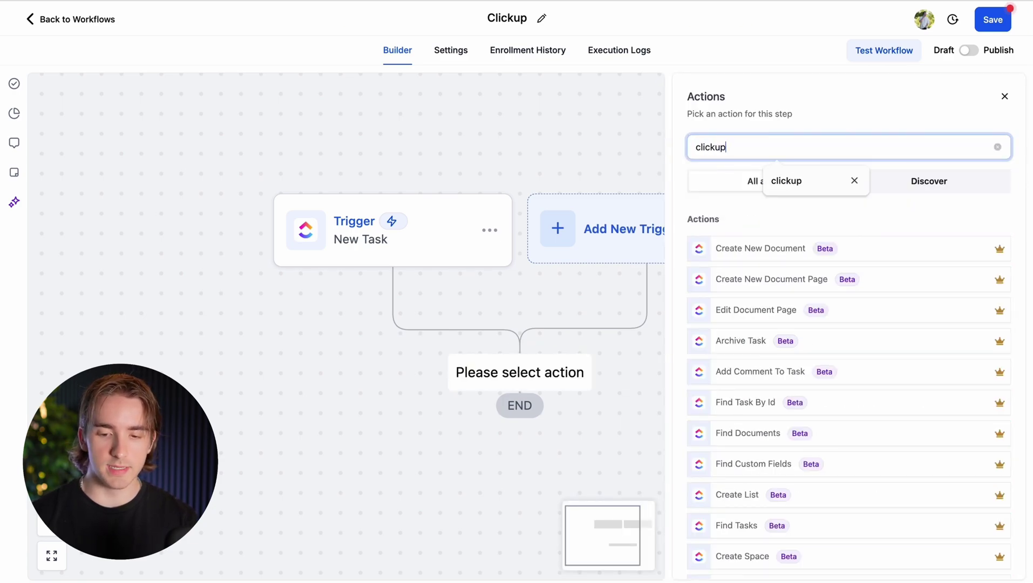
{"action": "scroll", "coordinate": [758, 210], "scroll_direction": "down", "scroll_amount": 1}
{"action": "scroll", "coordinate": [757, 211], "scroll_direction": "up", "scroll_amount": 1}
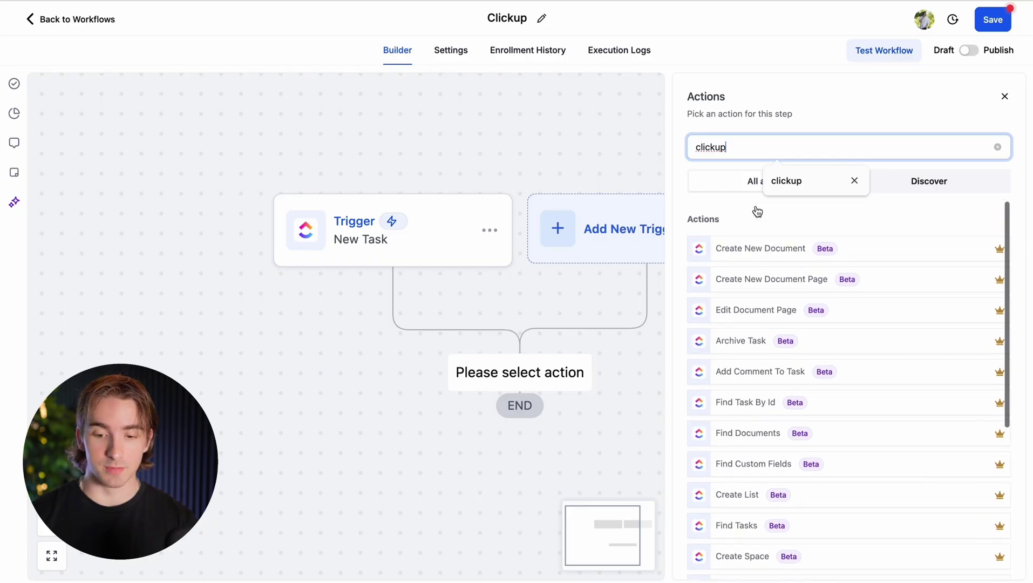
{"action": "left_click", "coordinate": [776, 210]}
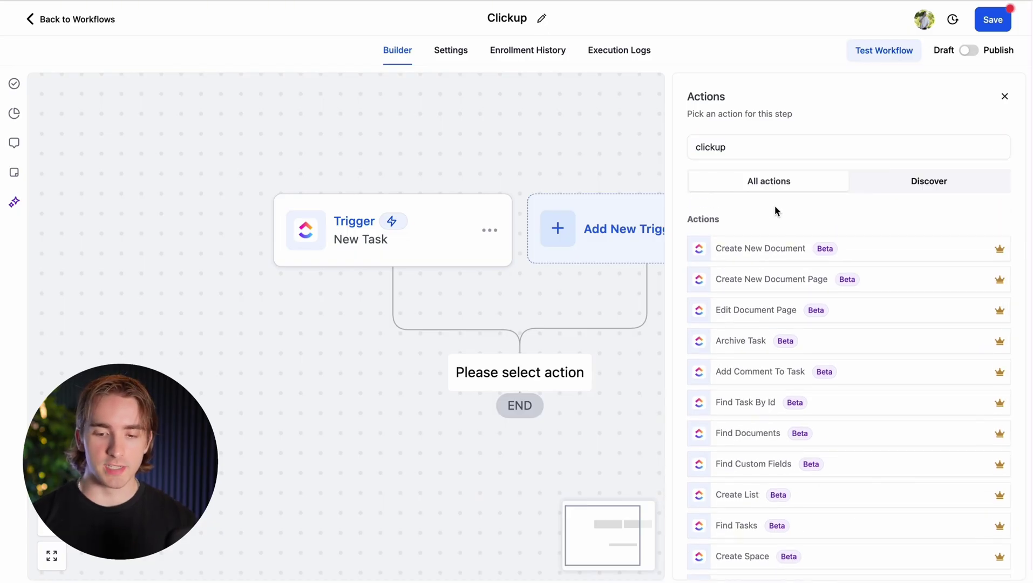
{"action": "scroll", "coordinate": [776, 211], "scroll_direction": "down", "scroll_amount": 1}
{"action": "scroll", "coordinate": [774, 205], "scroll_direction": "up", "scroll_amount": 1}
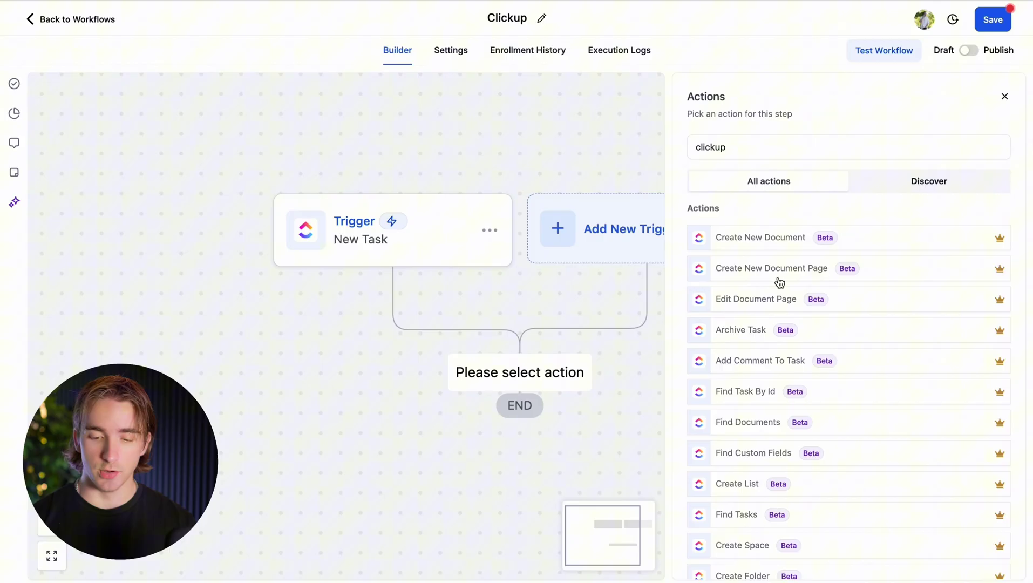
{"action": "scroll", "coordinate": [780, 283], "scroll_direction": "down", "scroll_amount": 1}
{"action": "scroll", "coordinate": [755, 303], "scroll_direction": "down", "scroll_amount": 1}
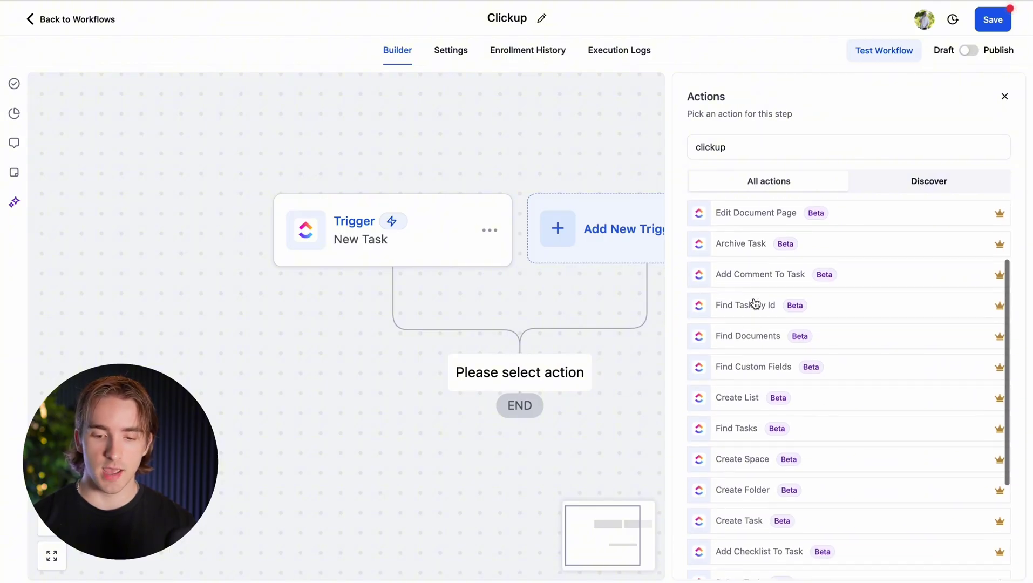
{"action": "scroll", "coordinate": [761, 273], "scroll_direction": "down", "scroll_amount": 1}
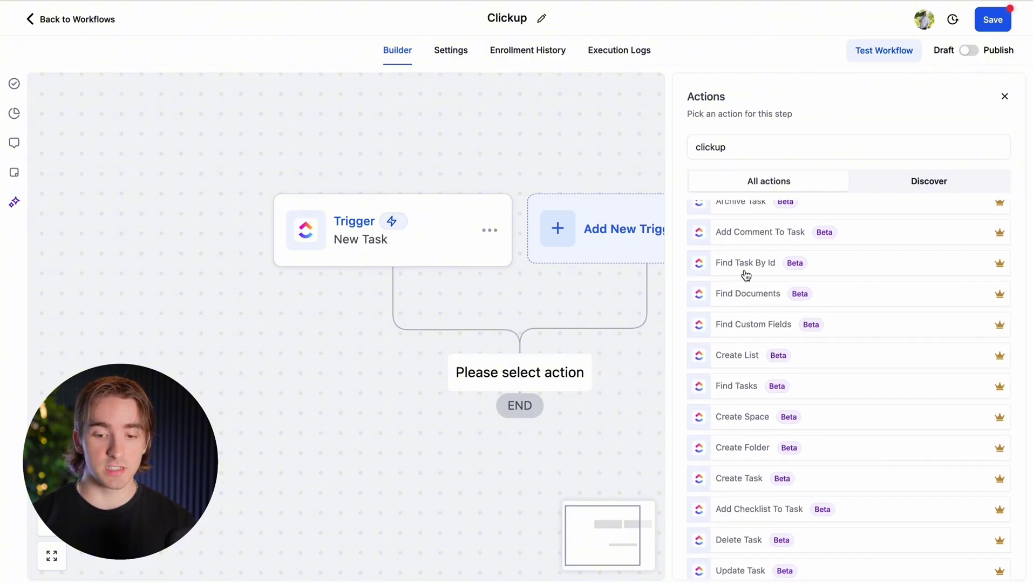
{"action": "scroll", "coordinate": [741, 305], "scroll_direction": "down", "scroll_amount": 2}
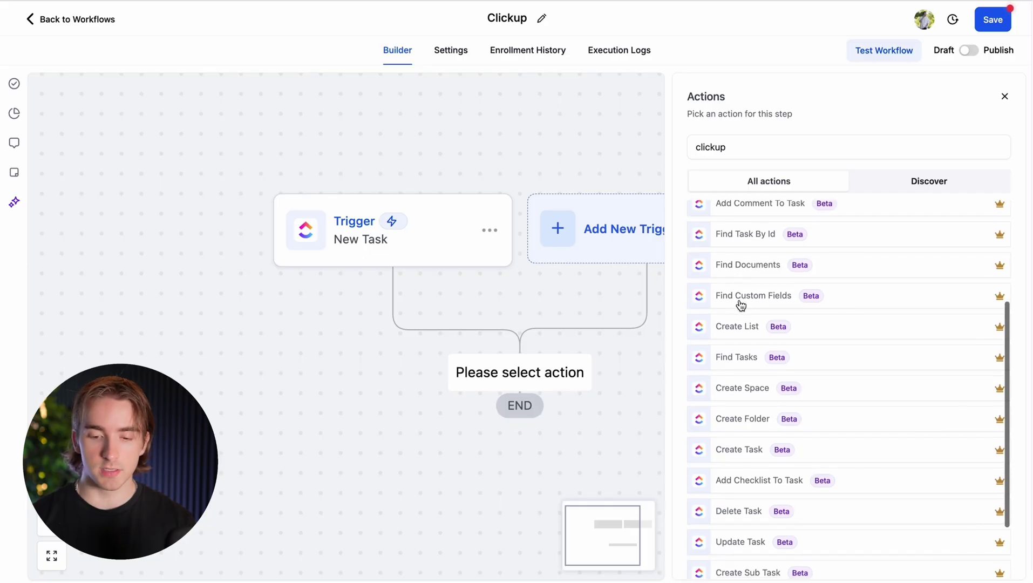
{"action": "scroll", "coordinate": [744, 323], "scroll_direction": "down", "scroll_amount": 1}
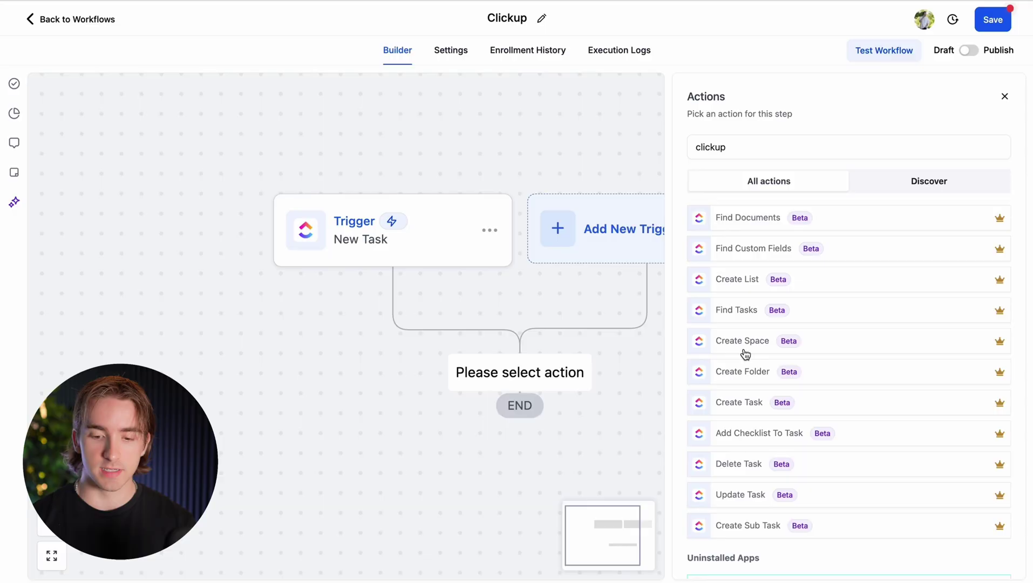
{"action": "scroll", "coordinate": [738, 411], "scroll_direction": "down", "scroll_amount": 1}
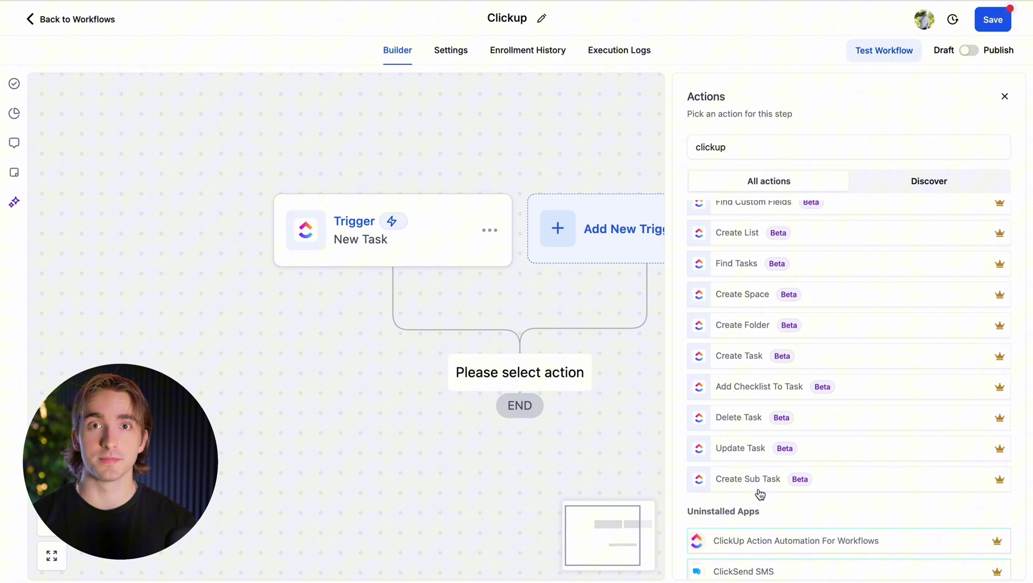
{"action": "scroll", "coordinate": [754, 229], "scroll_direction": "up", "scroll_amount": 5}
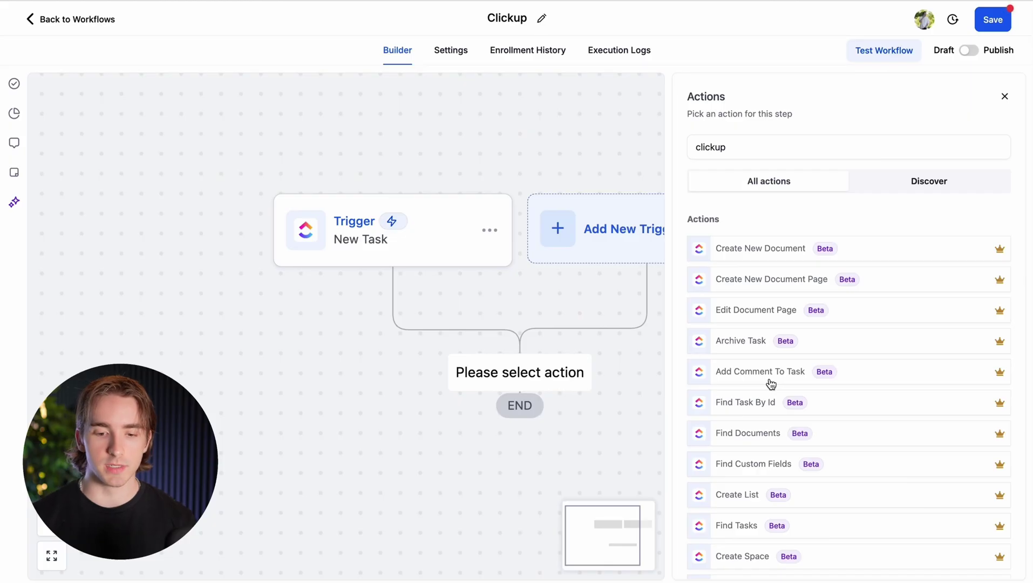
- Add a Wait step with its delay unit set to days and save it
{"action": "left_click", "coordinate": [743, 146]}
{"action": "key", "text": "ctrl+a"}
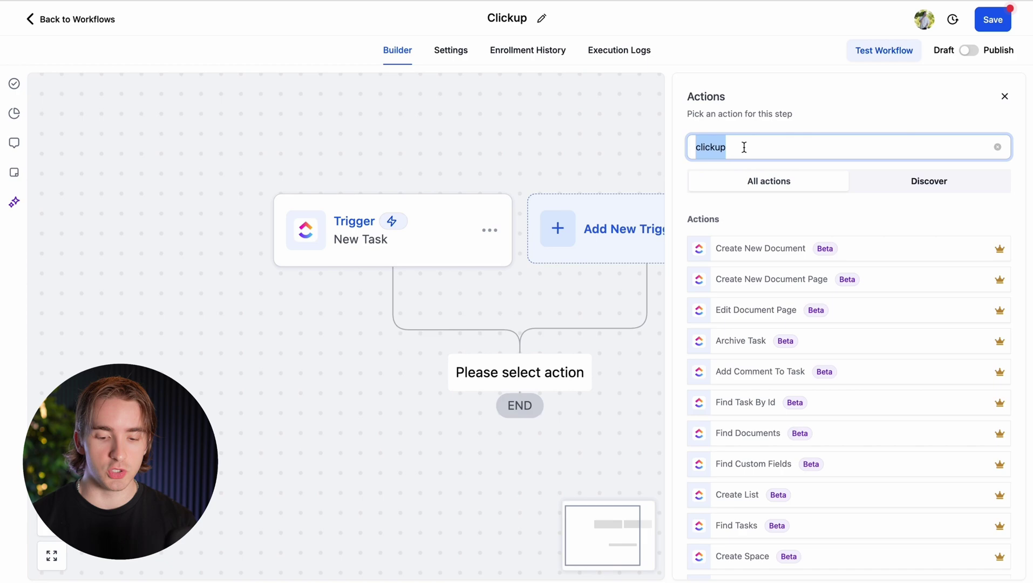
{"action": "type", "text": "wait"}
{"action": "left_click", "coordinate": [717, 255]}
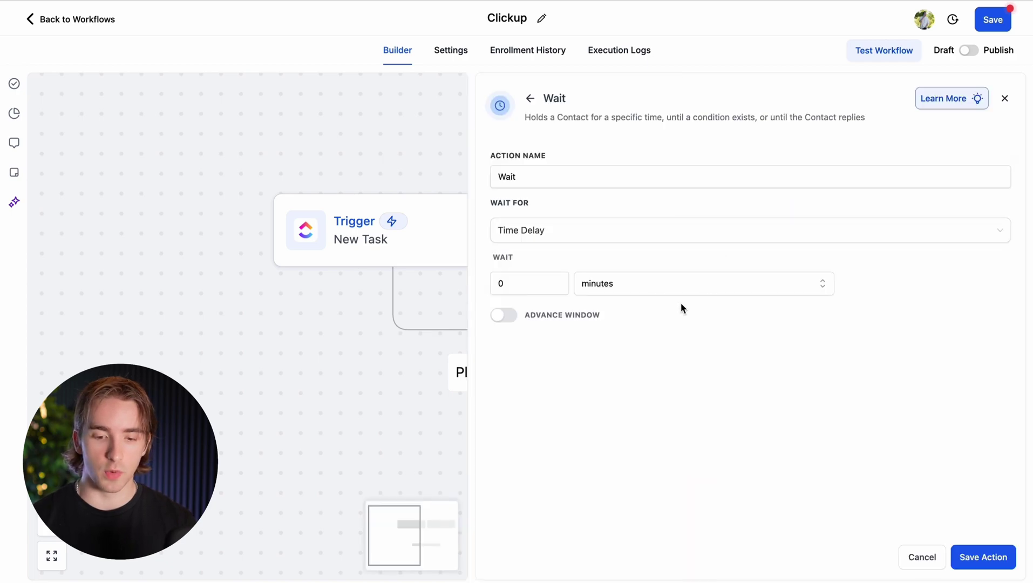
{"action": "left_click", "coordinate": [621, 281]}
{"action": "left_click", "coordinate": [597, 357]}
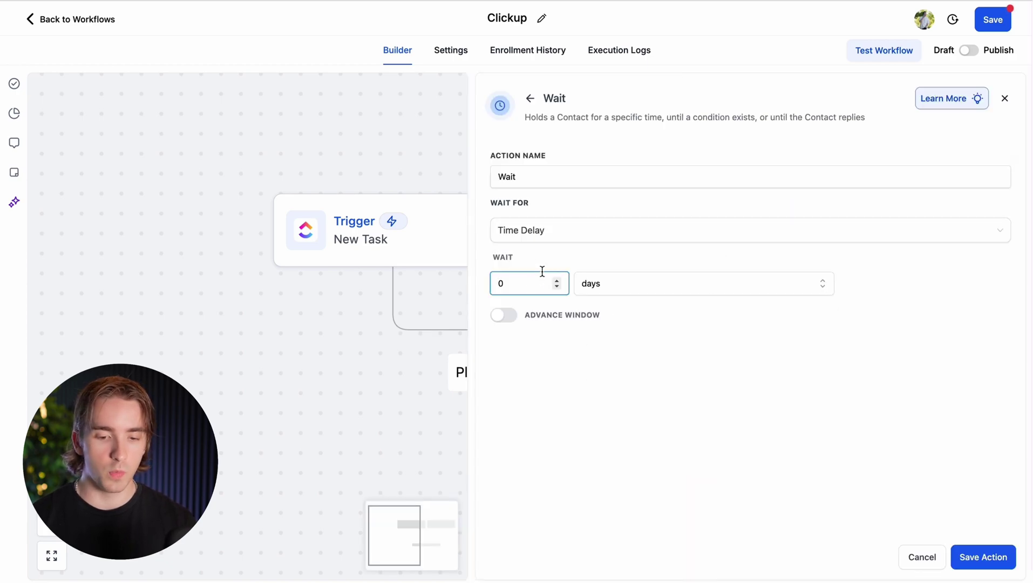
{"action": "left_click", "coordinate": [962, 552]}
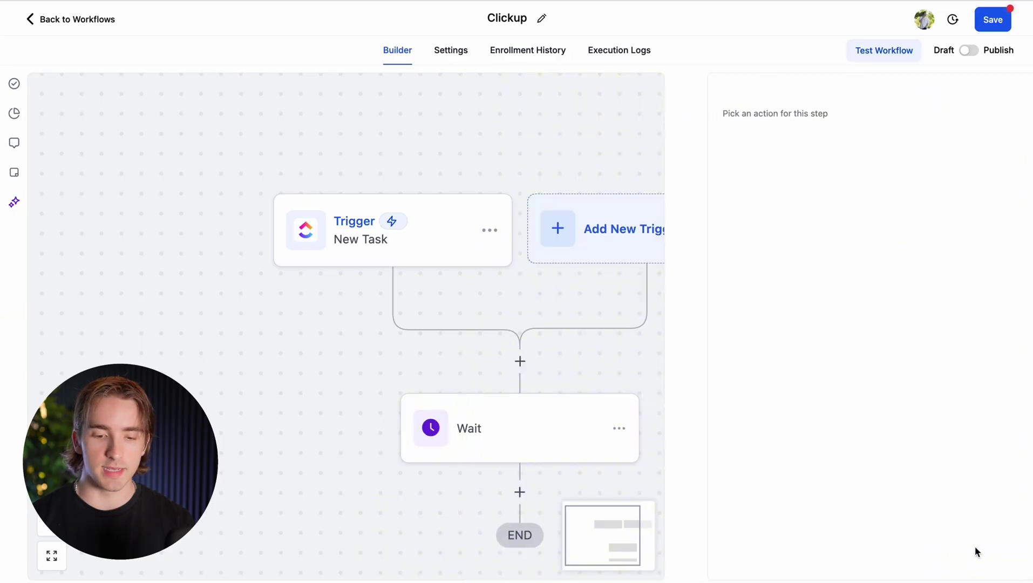
- Add another action after the Wait step and search for 'clickup' actions
{"action": "left_click", "coordinate": [528, 443]}
{"action": "type", "text": "clickup"}
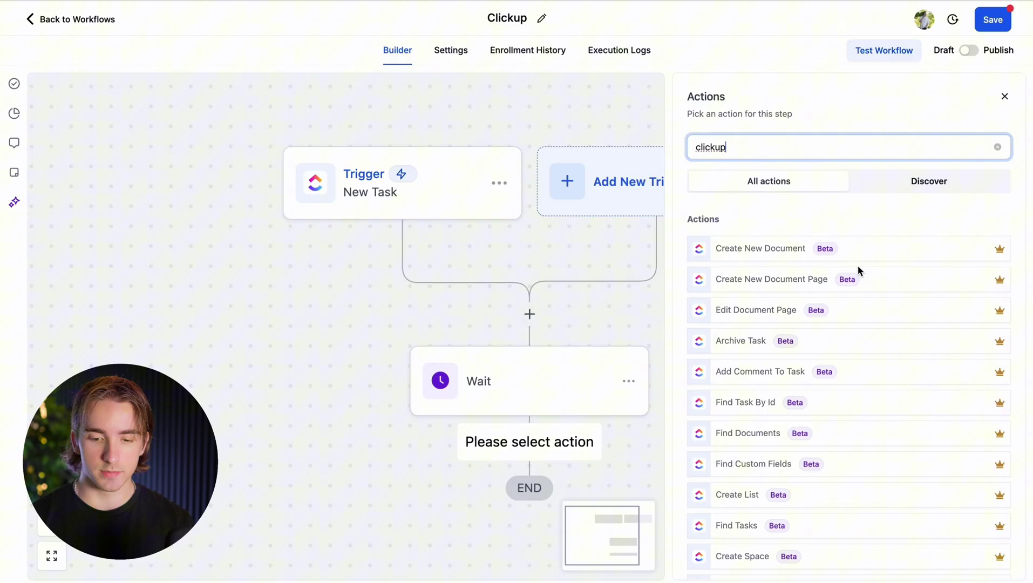
{"action": "scroll", "coordinate": [858, 281], "scroll_direction": "down", "scroll_amount": 2}
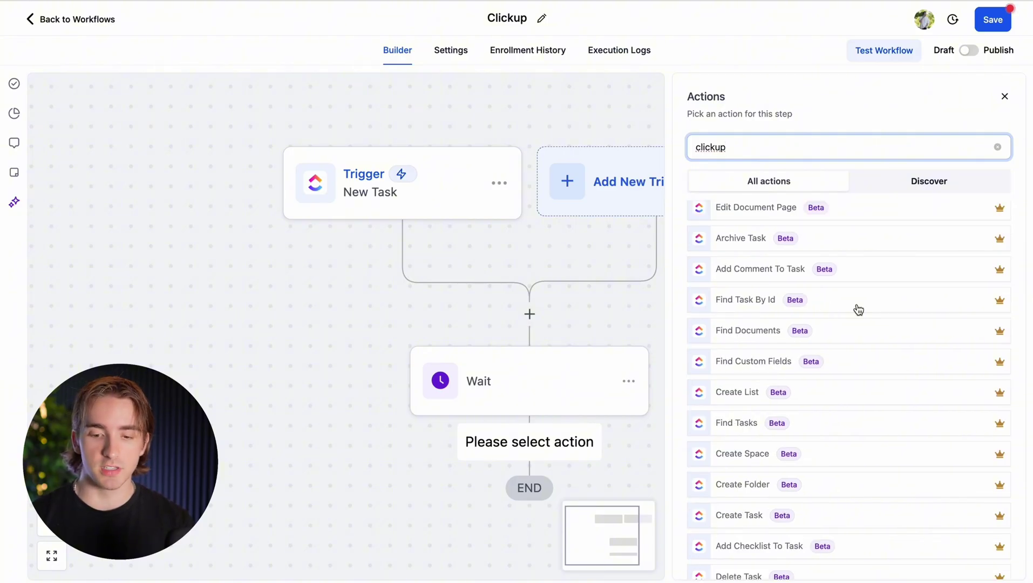
- Choose Add Comment To Task with workspace Test Workspace and space Space
{"action": "left_click", "coordinate": [786, 274]}
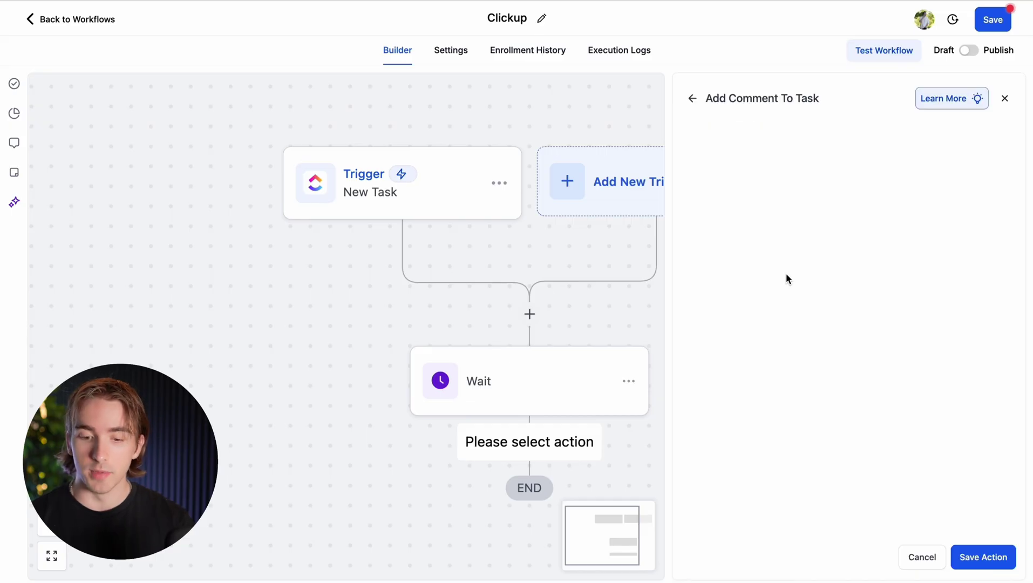
{"action": "left_click", "coordinate": [755, 285]}
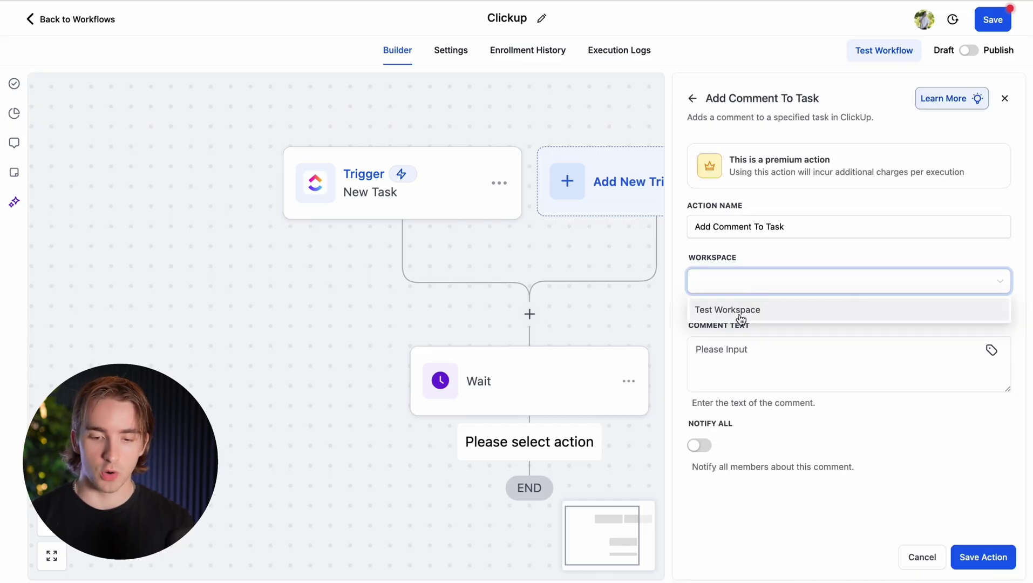
{"action": "left_click", "coordinate": [741, 313]}
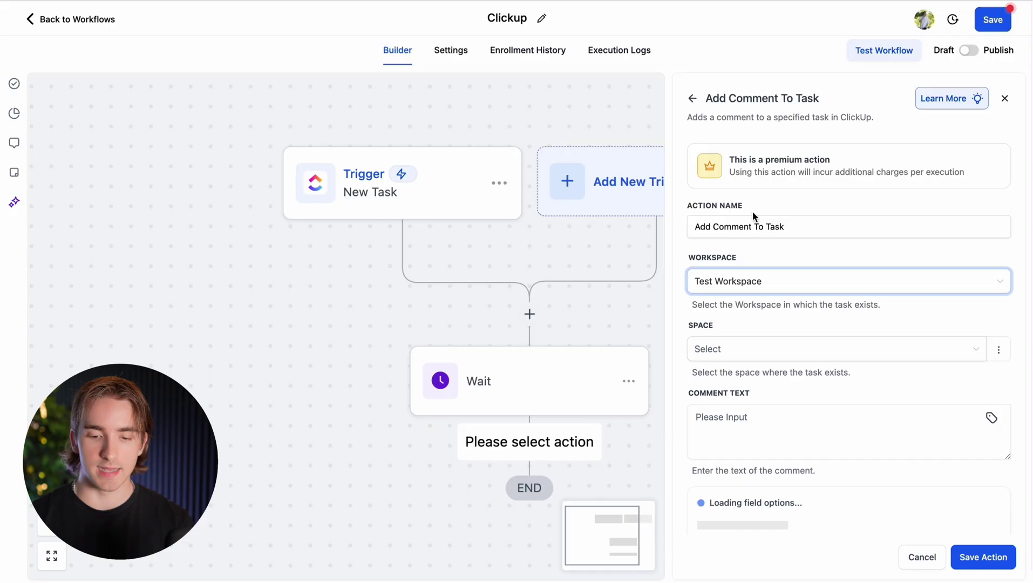
{"action": "left_click", "coordinate": [757, 352]}
{"action": "left_click", "coordinate": [743, 384]}
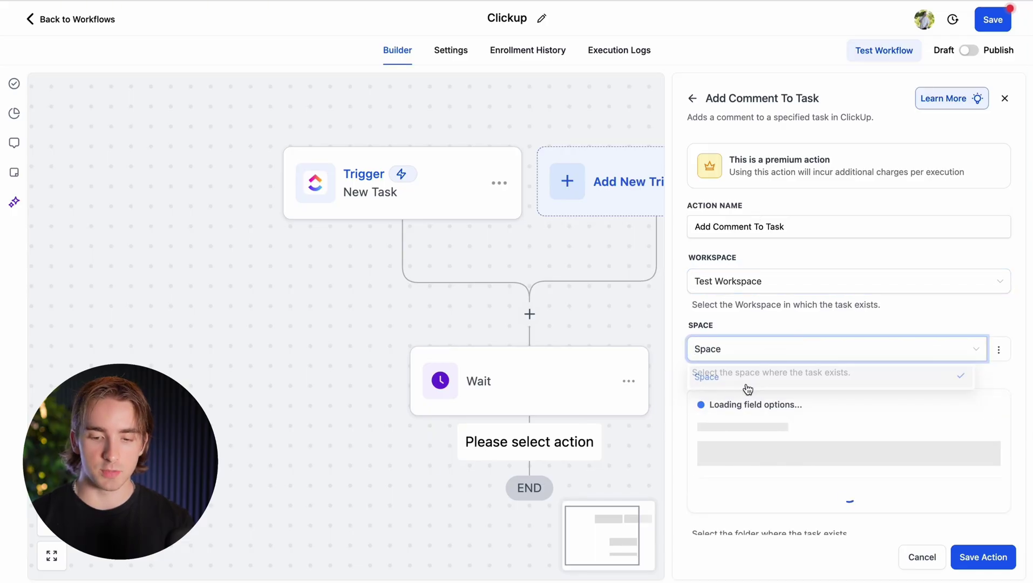
{"action": "scroll", "coordinate": [745, 437], "scroll_direction": "down", "scroll_amount": 2}
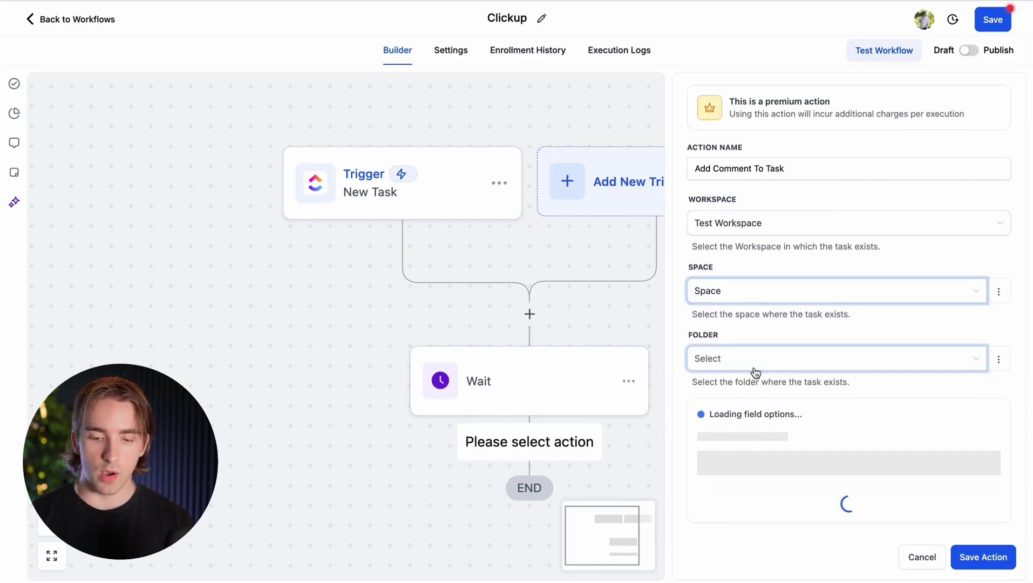
{"action": "scroll", "coordinate": [761, 378], "scroll_direction": "up", "scroll_amount": 2}
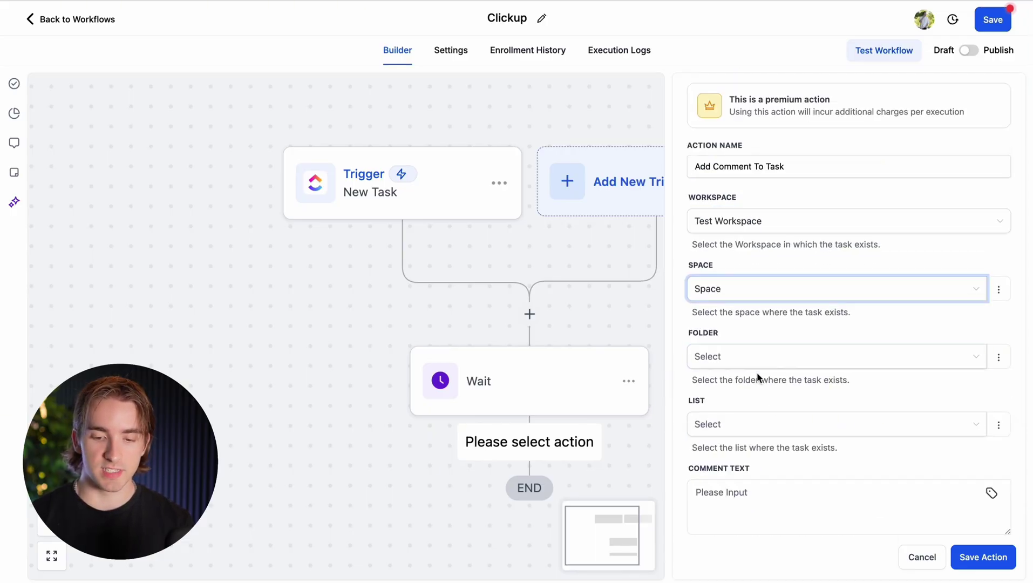
{"action": "scroll", "coordinate": [722, 359], "scroll_direction": "down", "scroll_amount": 2}
{"action": "scroll", "coordinate": [775, 320], "scroll_direction": "down", "scroll_amount": 2}
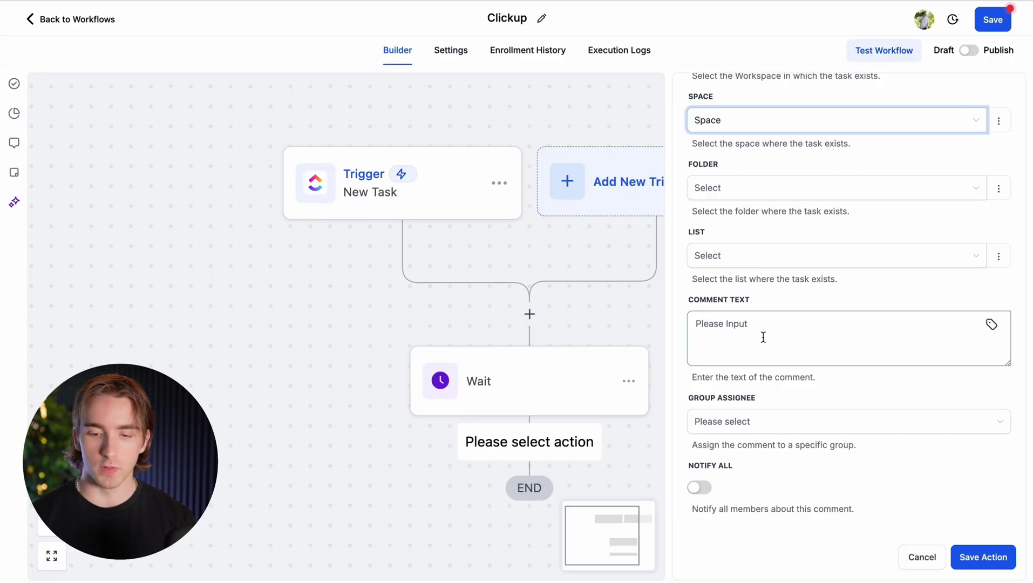
- Paste comment 'Has anyone finished this yet?', turn on Notify All, and try saving
{"action": "left_click", "coordinate": [758, 336]}
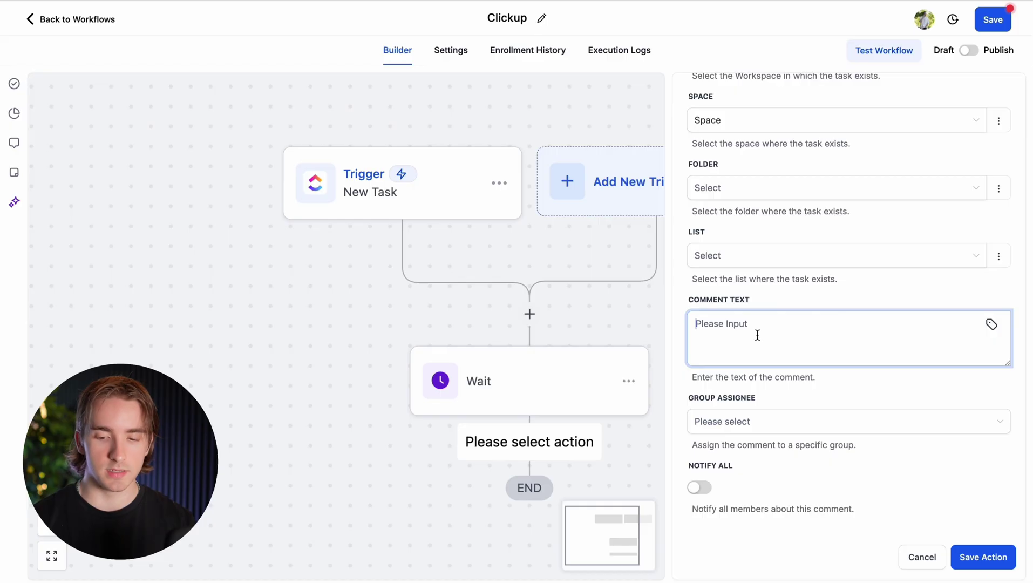
{"action": "type", "text": "Has anyone finished this yet"}
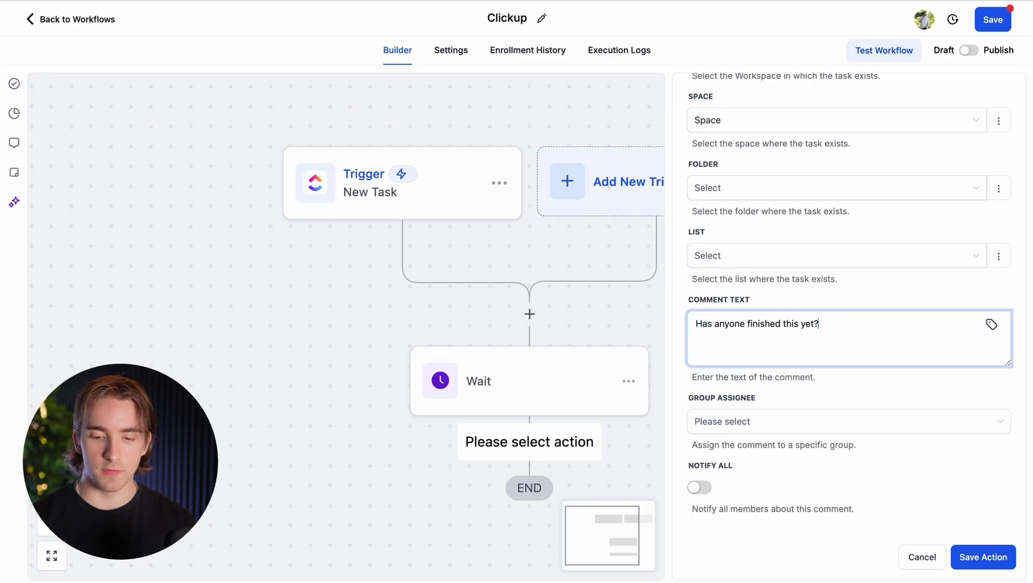
{"action": "left_click", "coordinate": [817, 426]}
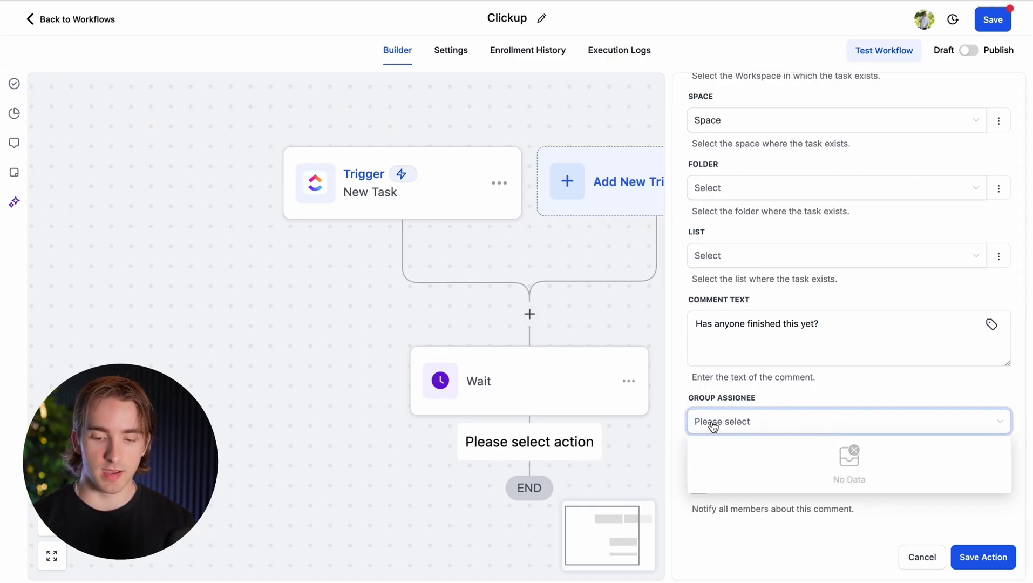
{"action": "left_click", "coordinate": [701, 487]}
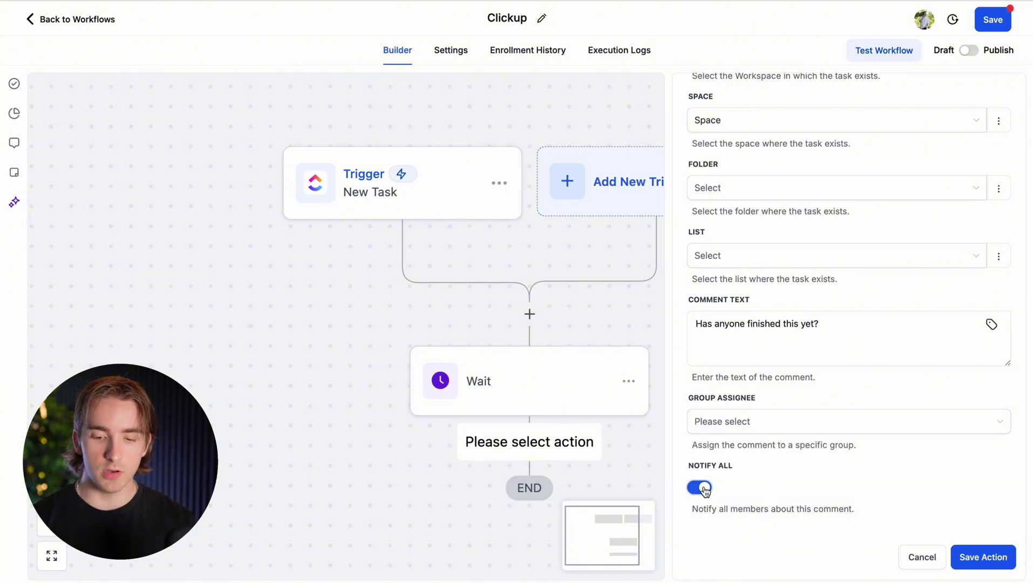
{"action": "left_click", "coordinate": [983, 557]}
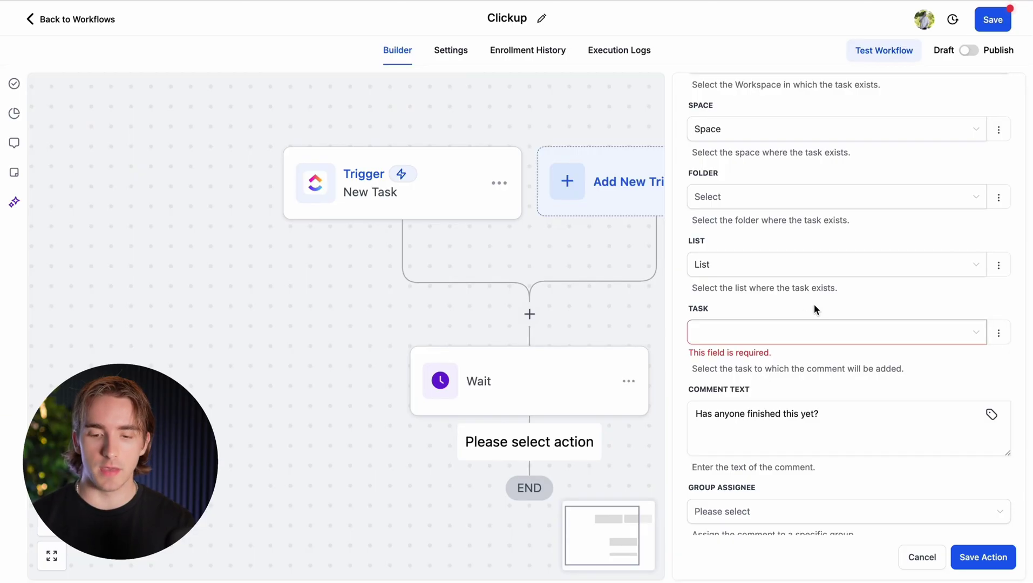
{"action": "left_click", "coordinate": [778, 337]}
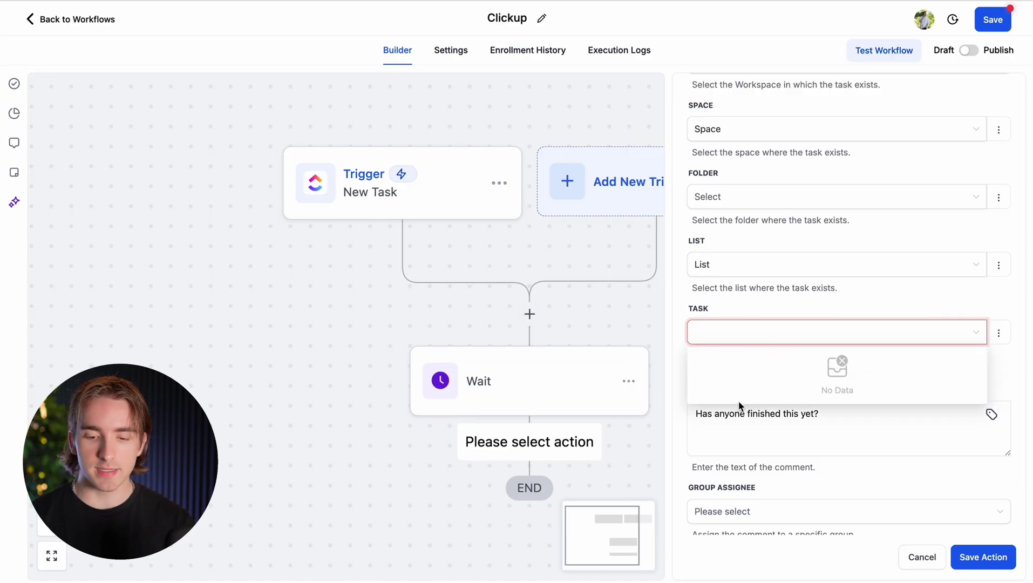
{"action": "left_click", "coordinate": [741, 329]}
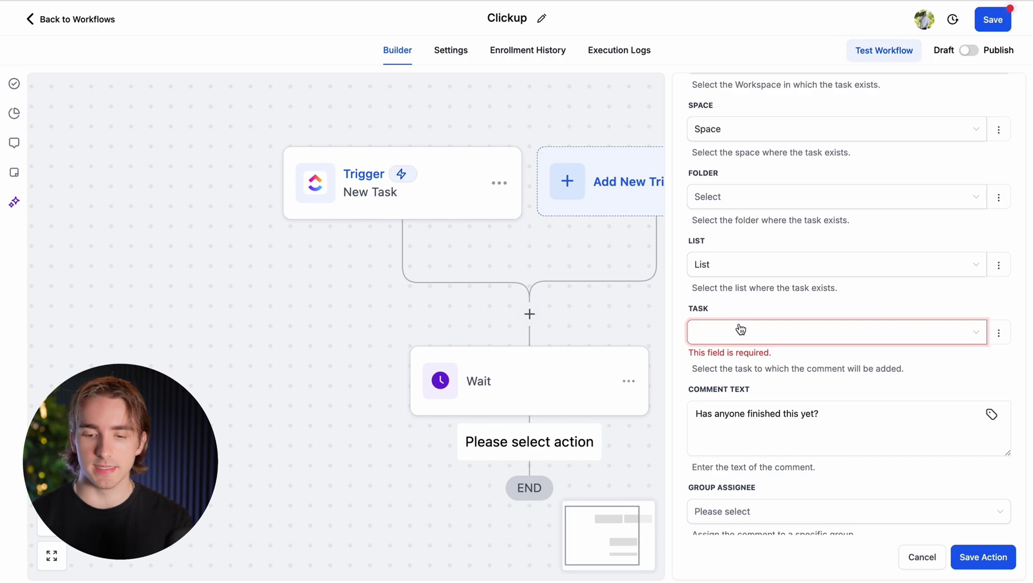
- Set the Task field to dynamic value 'Website Creation {{contact.first_name}}'
{"action": "left_click", "coordinate": [1000, 333]}
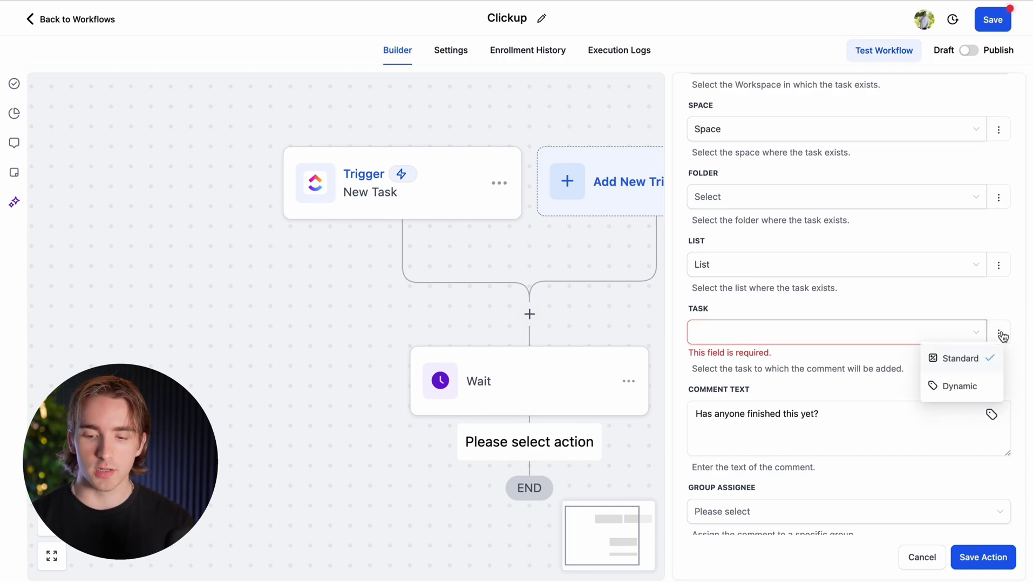
{"action": "left_click", "coordinate": [952, 387]}
{"action": "left_click", "coordinate": [821, 333]}
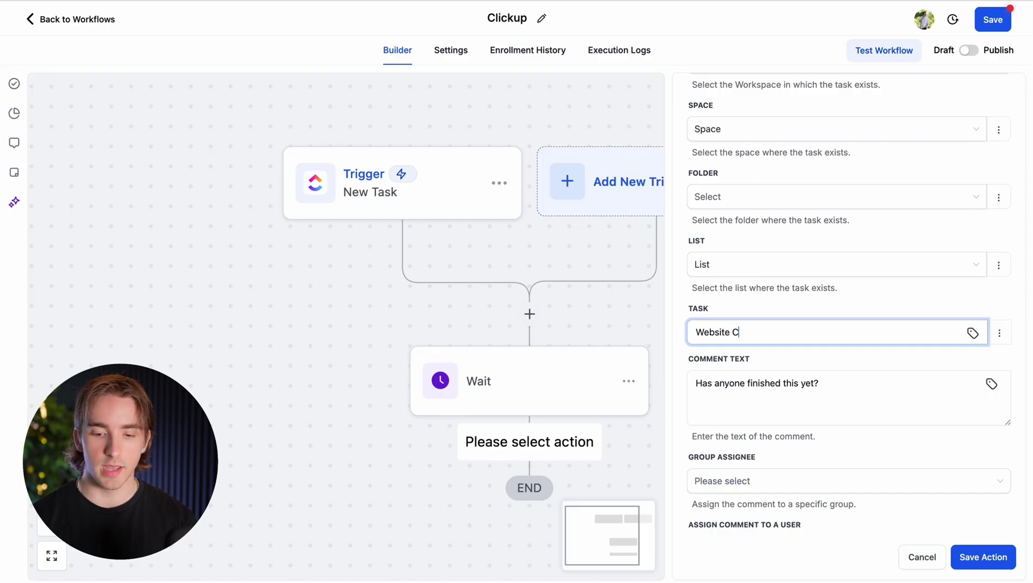
{"action": "type", "text": "retion"}
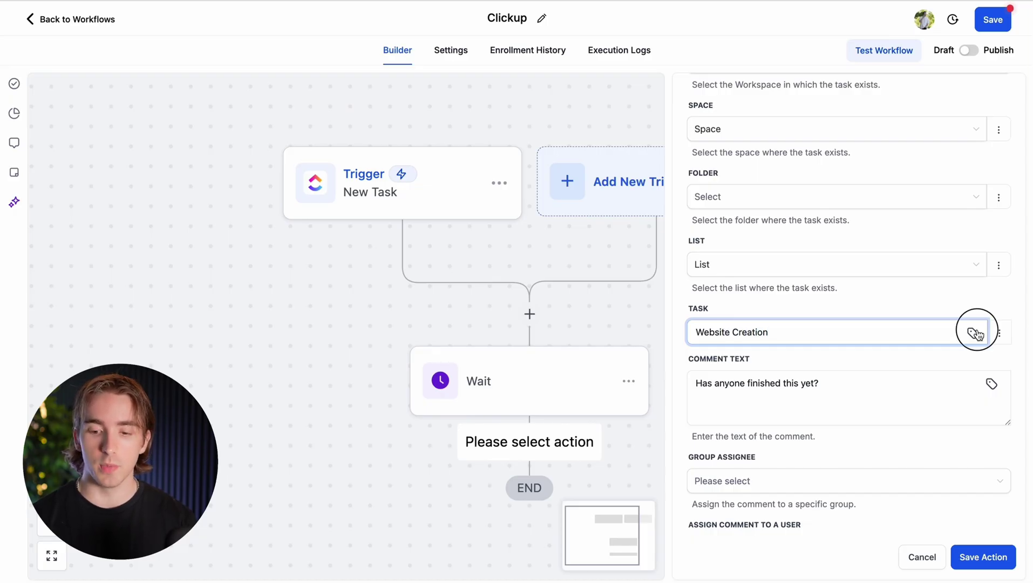
{"action": "left_click", "coordinate": [973, 333]}
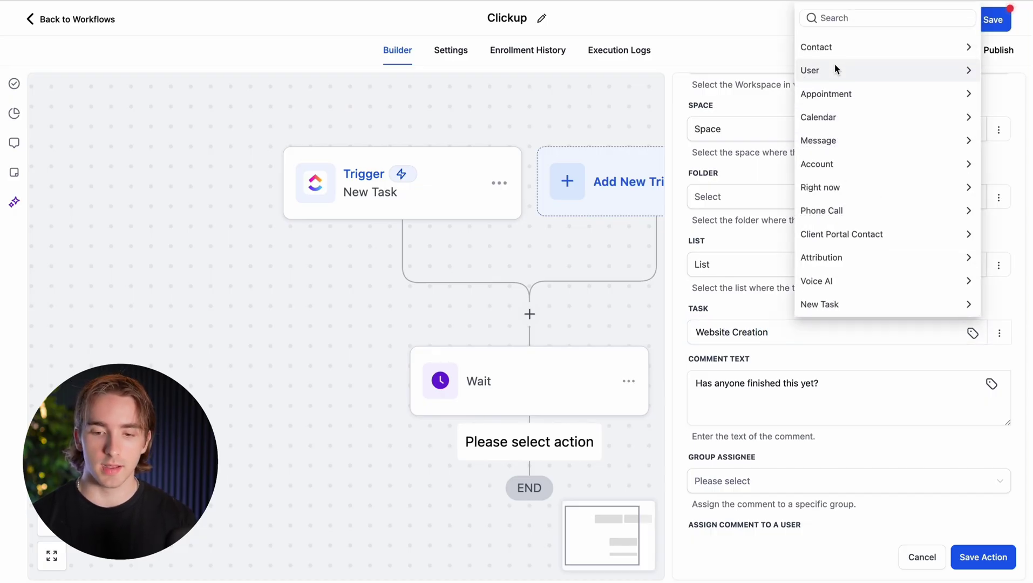
{"action": "left_click", "coordinate": [822, 47]}
{"action": "left_click", "coordinate": [814, 92]}
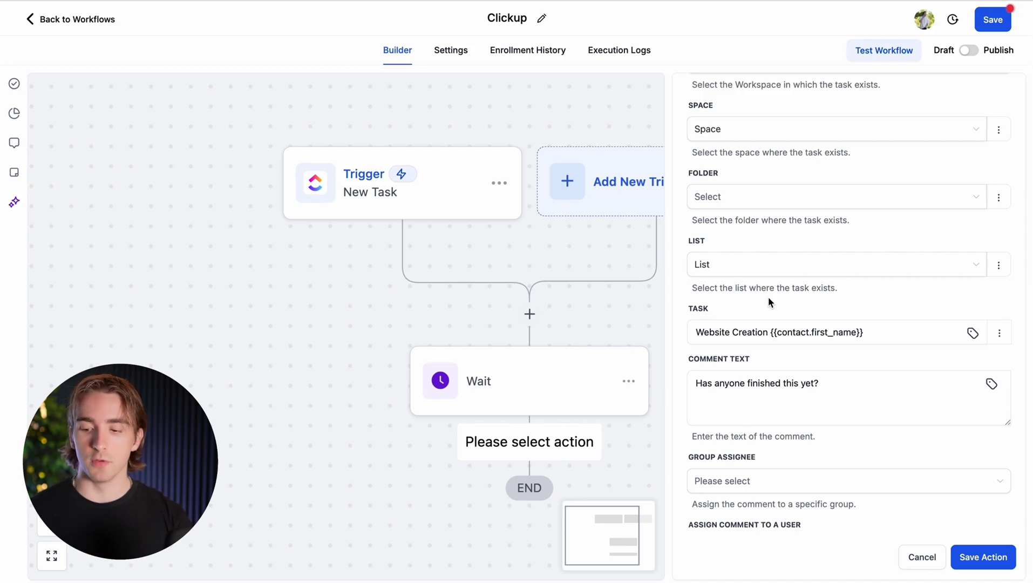
- Review the comment action's fields and save it onto the canvas after Wait
{"action": "left_click", "coordinate": [961, 551]}
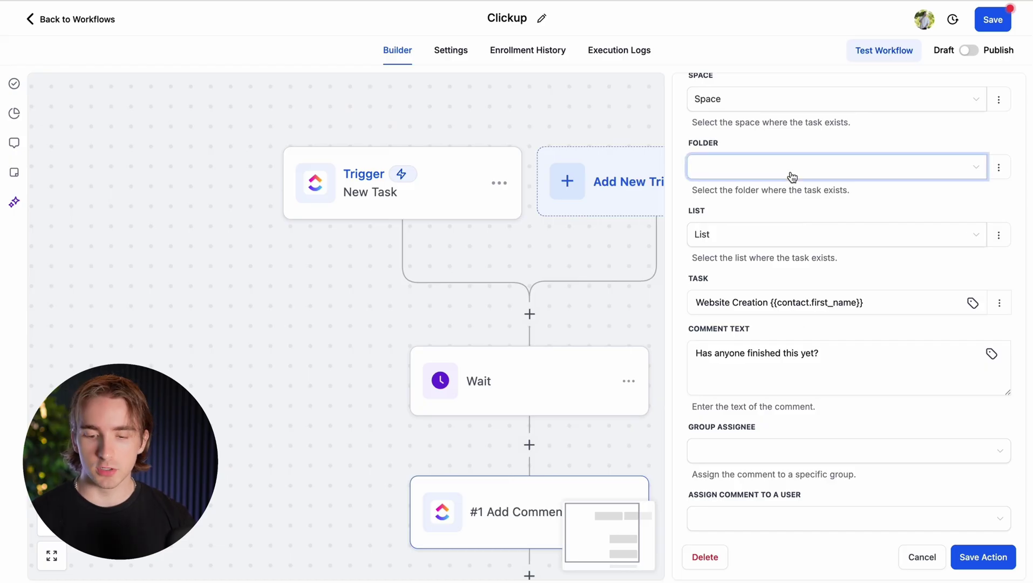
{"action": "scroll", "coordinate": [791, 179], "scroll_direction": "down", "scroll_amount": 2}
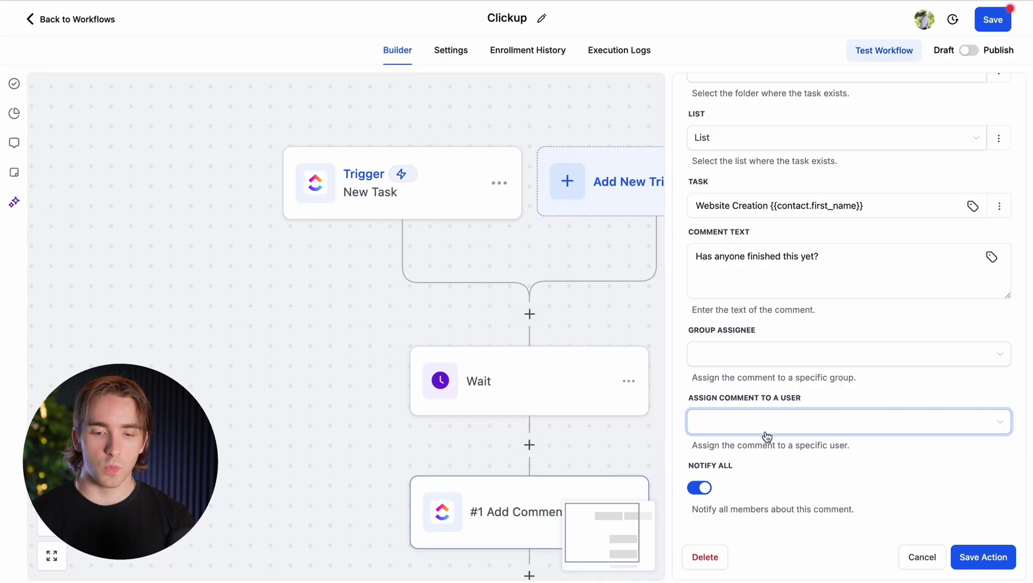
{"action": "scroll", "coordinate": [764, 210], "scroll_direction": "up", "scroll_amount": 6}
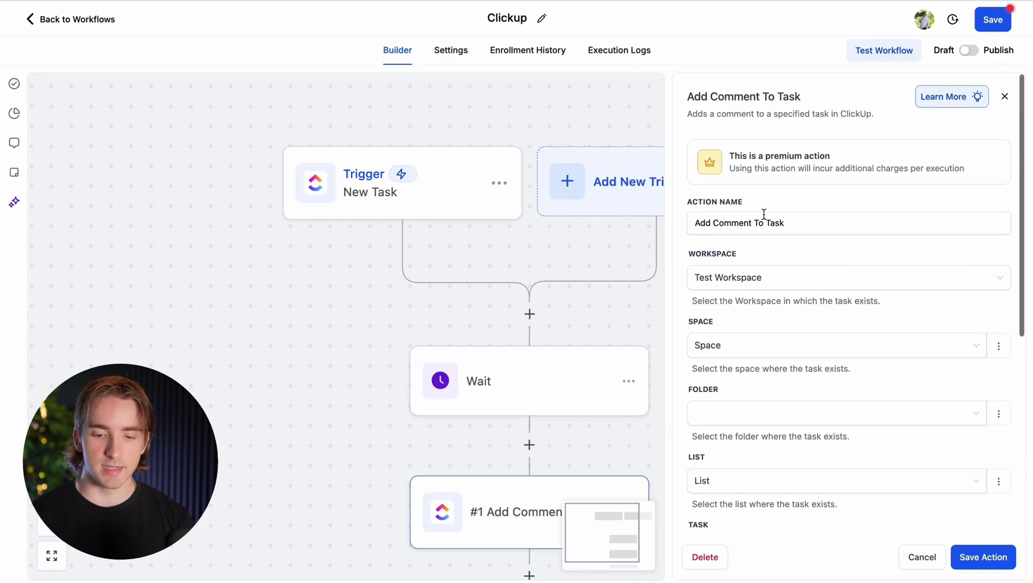
{"action": "scroll", "coordinate": [755, 346], "scroll_direction": "down", "scroll_amount": 7}
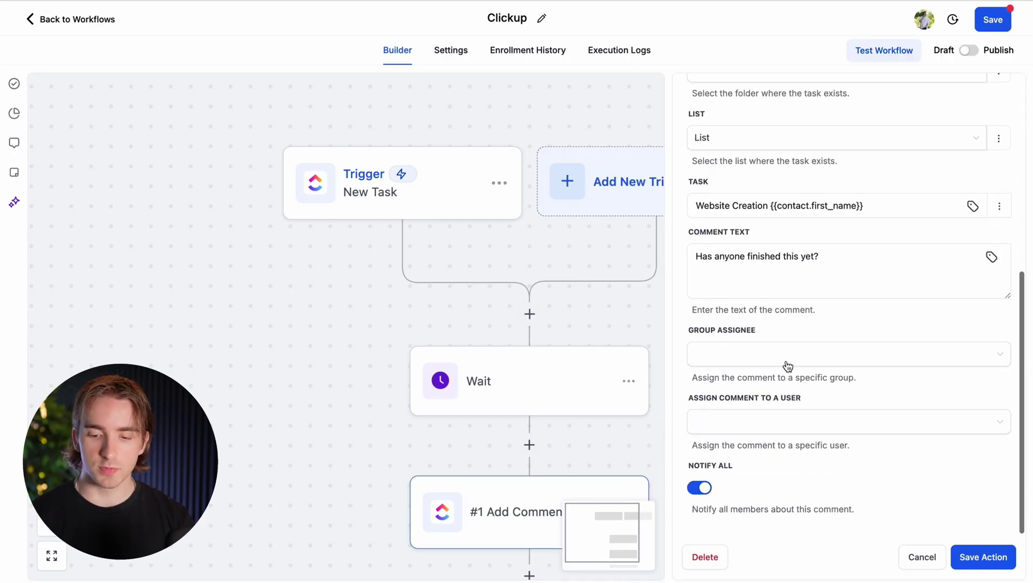
{"action": "left_click", "coordinate": [984, 557]}
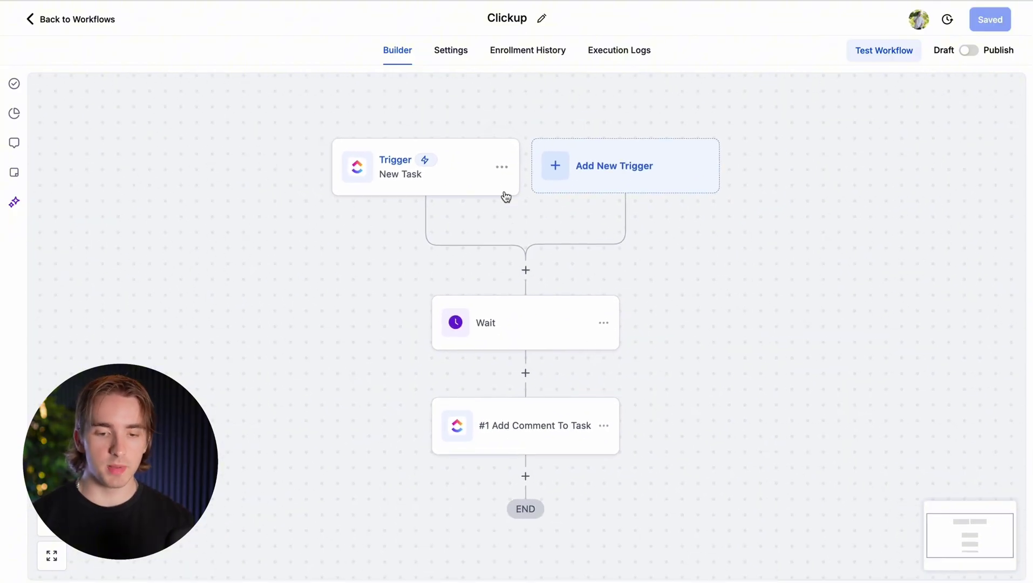
- Delete the New Task trigger from the workflow
{"action": "left_click", "coordinate": [502, 168]}
{"action": "left_click", "coordinate": [481, 252]}
{"action": "left_click", "coordinate": [626, 322]}
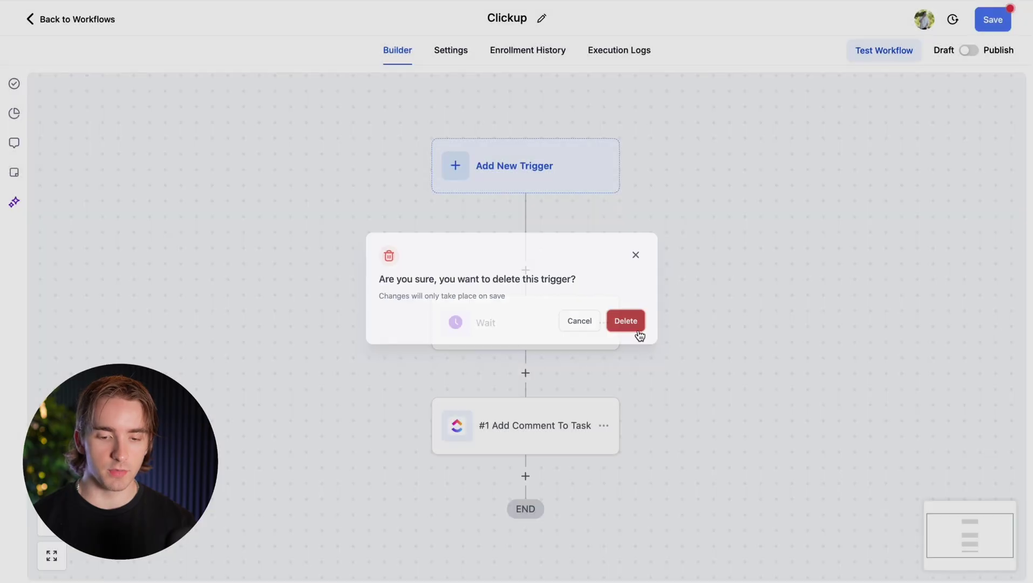
- Delete the Wait step and all actions after it, then bring up the trigger list
{"action": "left_click", "coordinate": [601, 322]}
{"action": "mouse_move", "coordinate": [671, 449]}
{"action": "left_click", "coordinate": [800, 387]}
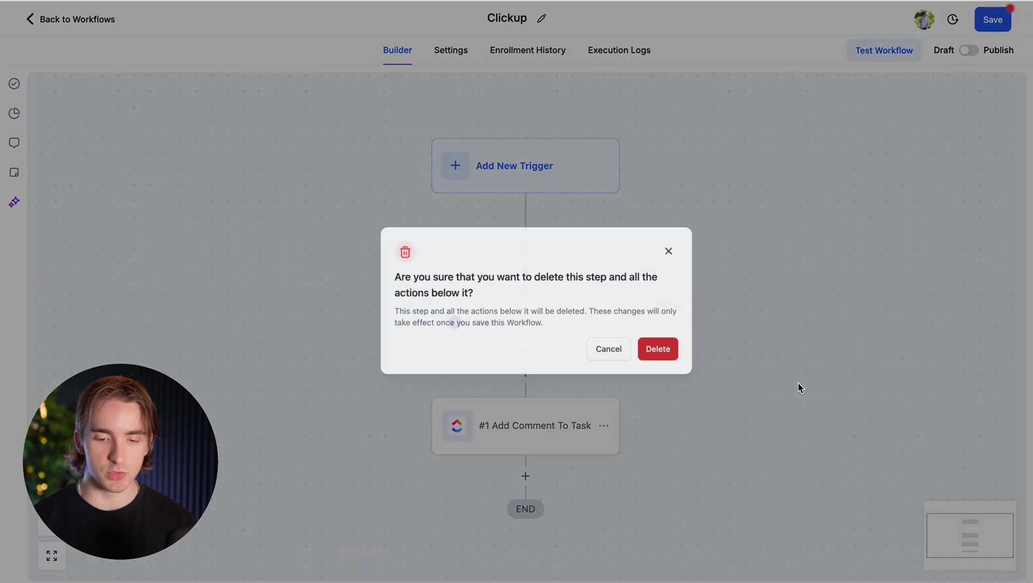
{"action": "left_click", "coordinate": [658, 348]}
{"action": "left_click", "coordinate": [540, 164]}
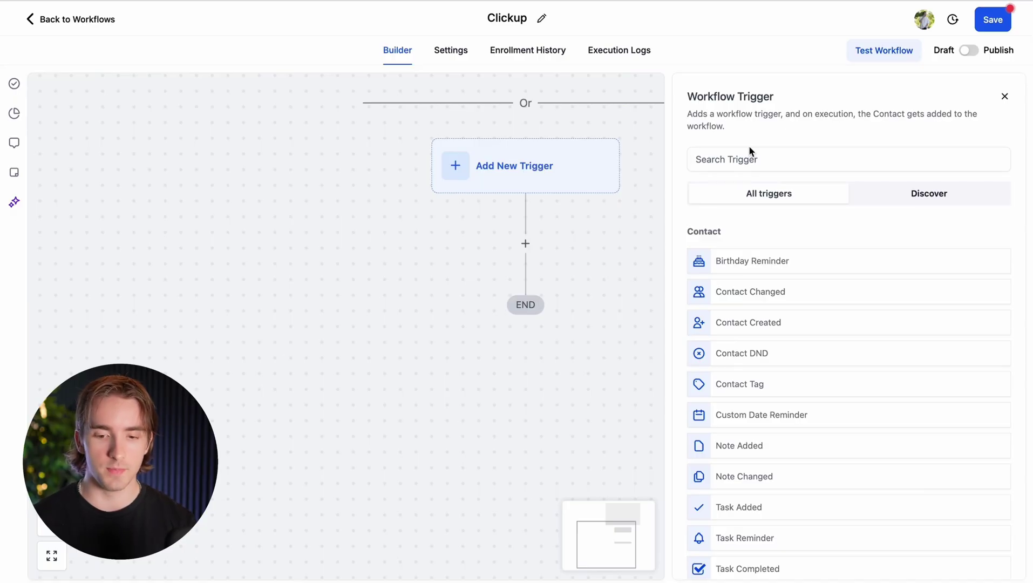
- Search triggers for 'form' and choose Form Submitted
{"action": "left_click", "coordinate": [749, 152]}
{"action": "type", "text": "form"}
{"action": "left_click", "coordinate": [539, 218]}
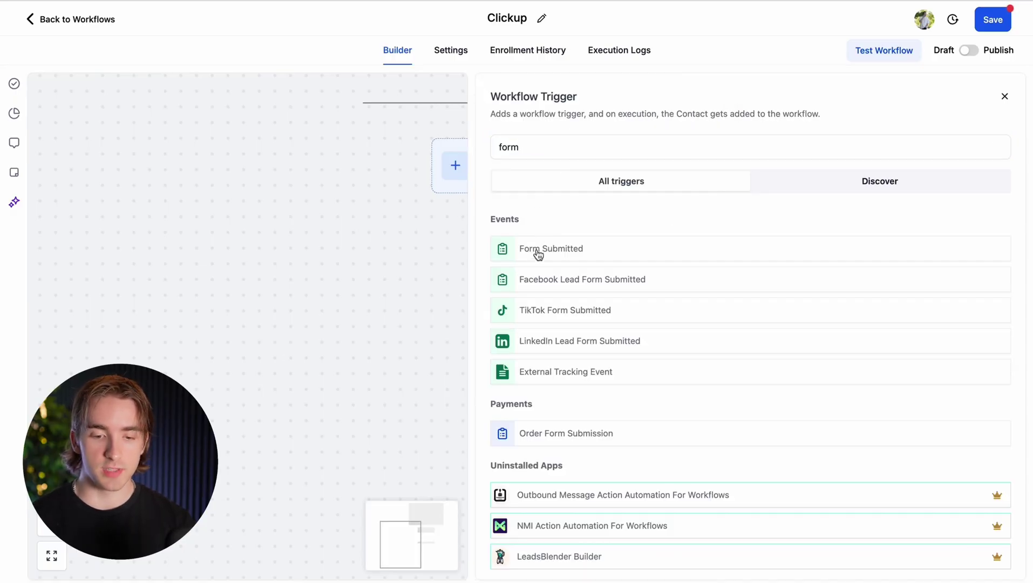
{"action": "left_click", "coordinate": [537, 249]}
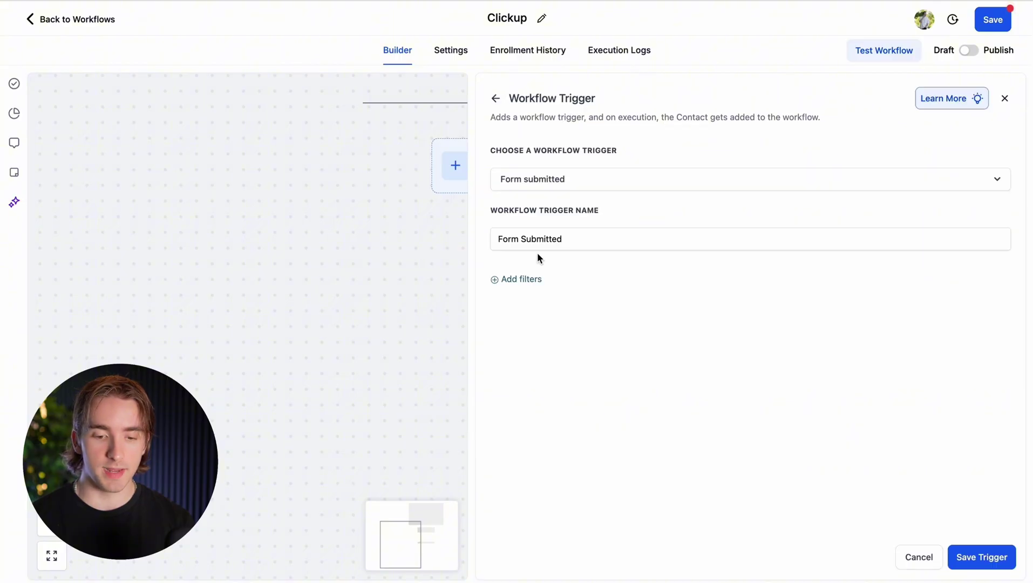
- Add a 'Form is' Workshop Opt In filter and save the trigger
{"action": "left_click", "coordinate": [522, 280]}
{"action": "left_click", "coordinate": [521, 296]}
{"action": "left_click", "coordinate": [518, 382]}
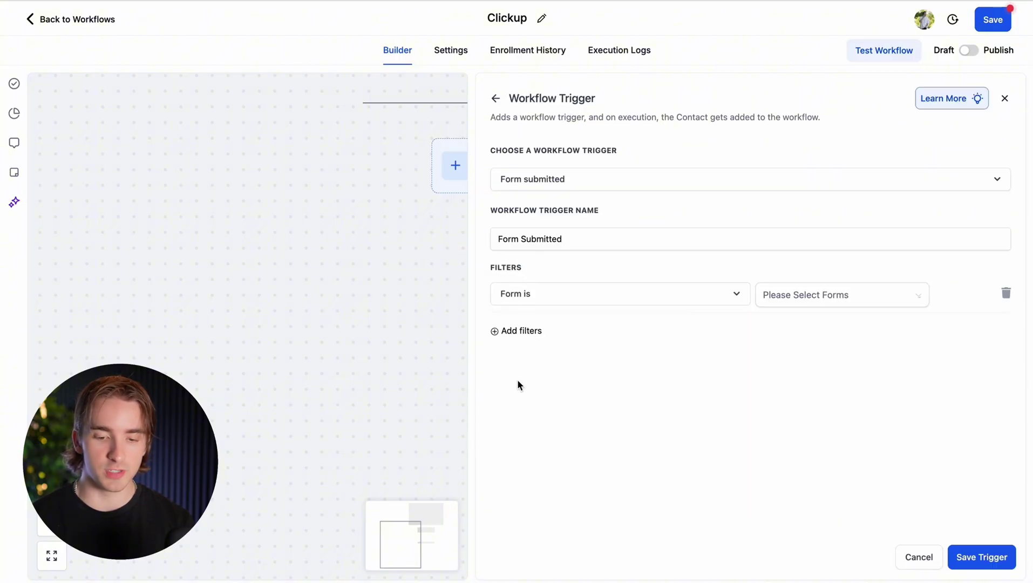
{"action": "left_click", "coordinate": [799, 304]}
{"action": "left_click", "coordinate": [795, 406]}
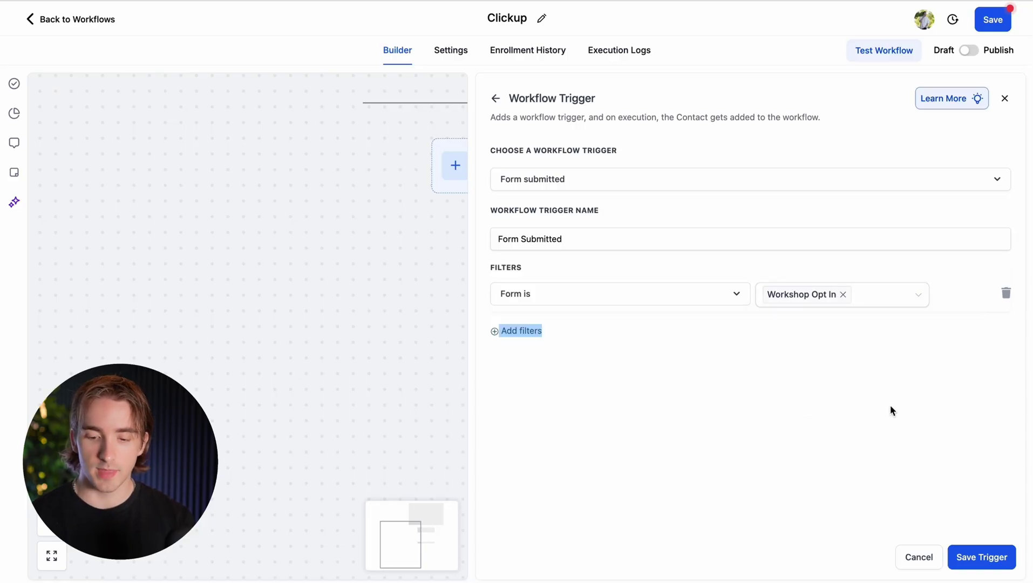
{"action": "left_click", "coordinate": [971, 558]}
- Add a ClickUp Create Task action after the Form Submitted trigger
{"action": "left_click", "coordinate": [529, 278]}
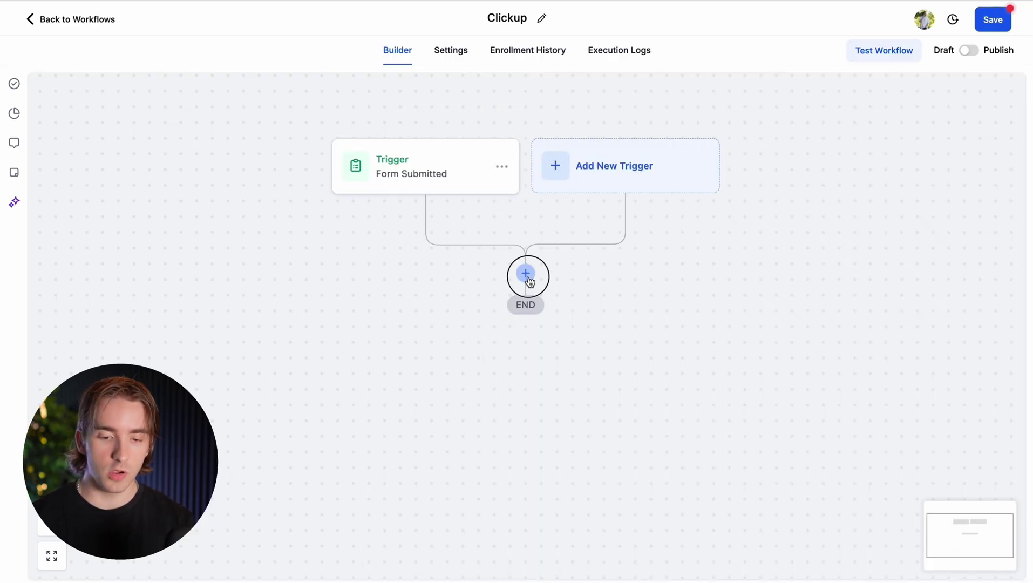
{"action": "type", "text": "clickup"}
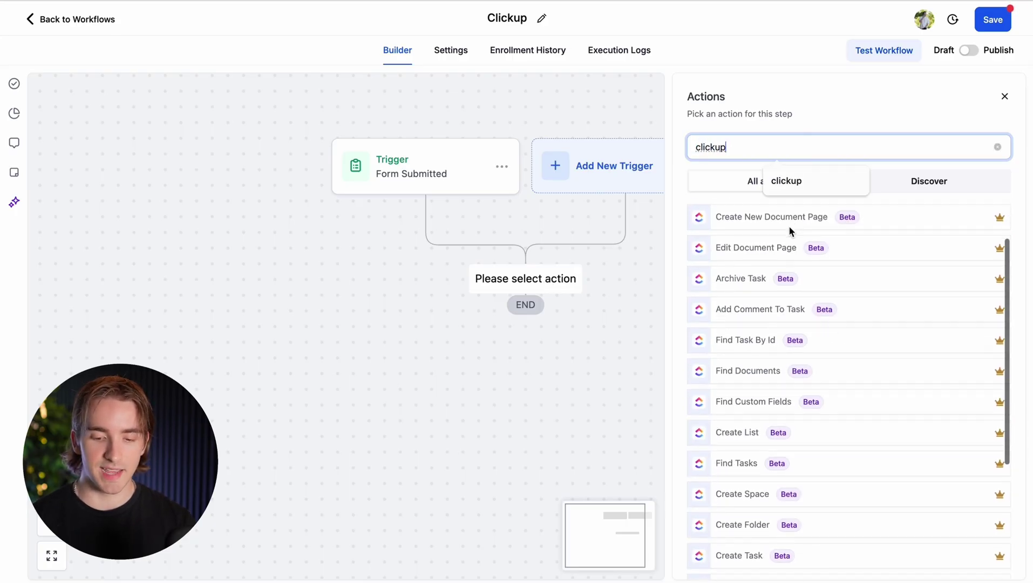
{"action": "scroll", "coordinate": [786, 231], "scroll_direction": "down", "scroll_amount": 3}
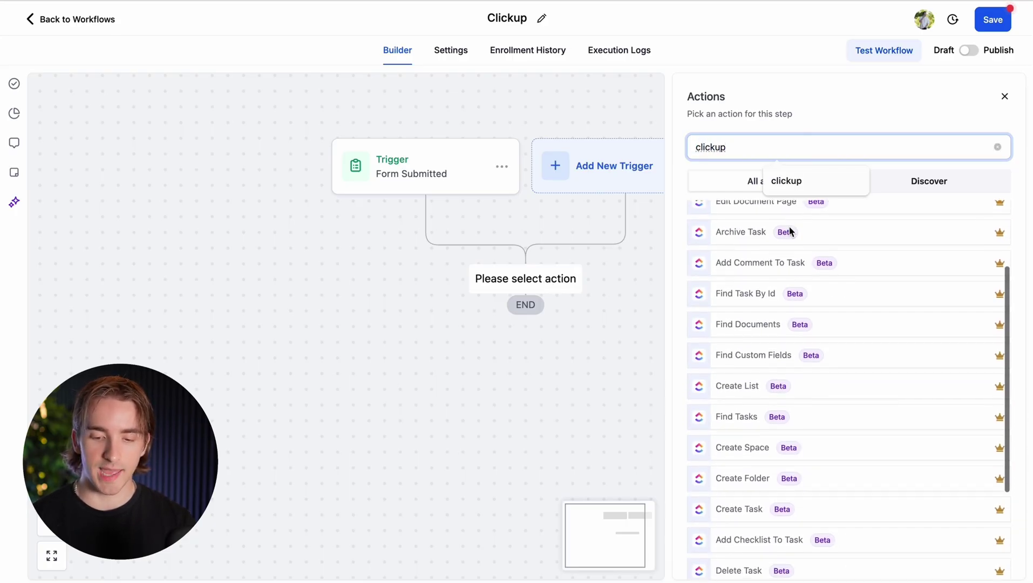
{"action": "left_click", "coordinate": [750, 402]}
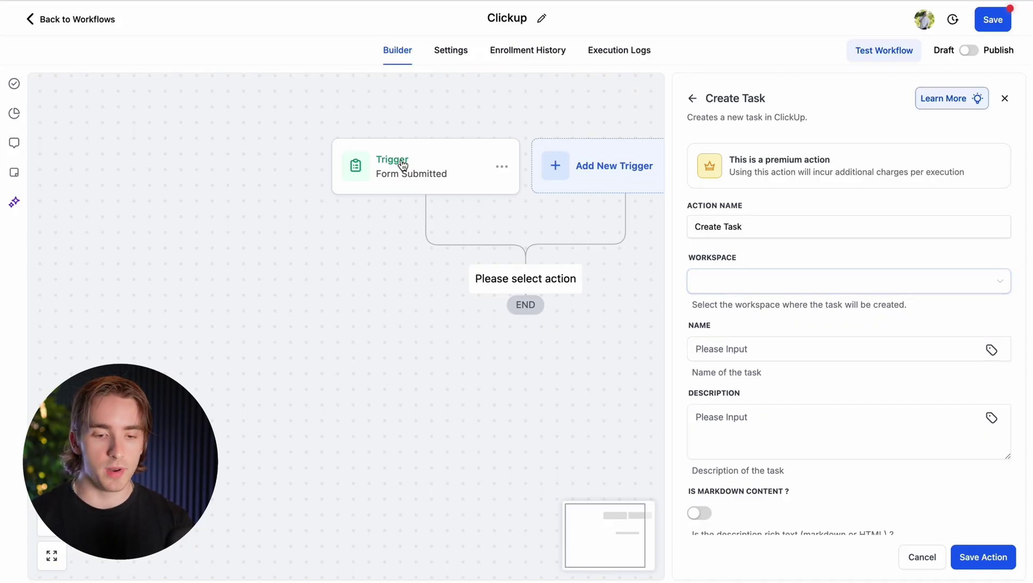
- Set the task's workspace to Test Workspace and its space to Space
{"action": "left_click", "coordinate": [772, 296]}
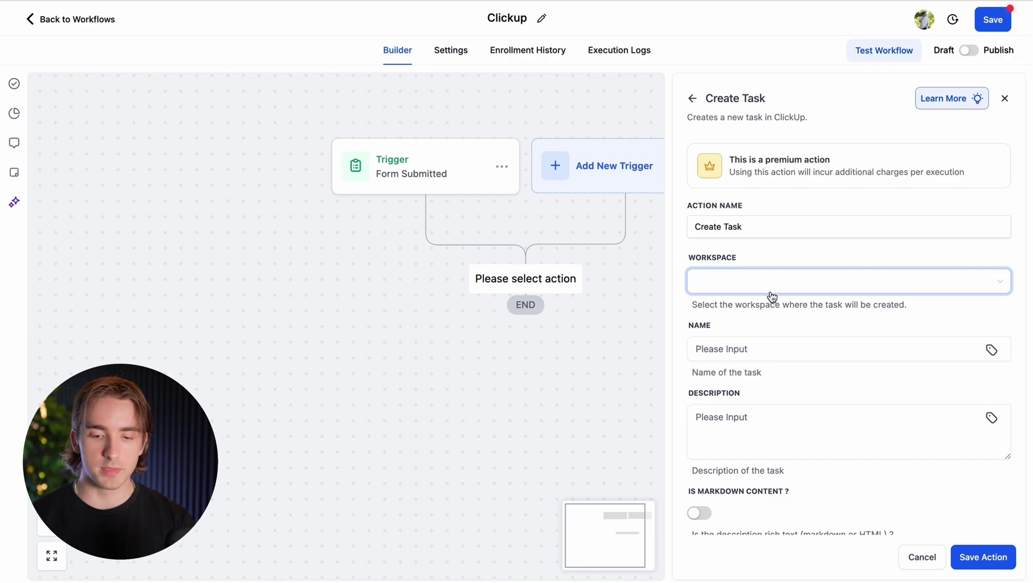
{"action": "left_click", "coordinate": [743, 316]}
{"action": "scroll", "coordinate": [762, 326], "scroll_direction": "down", "scroll_amount": 1}
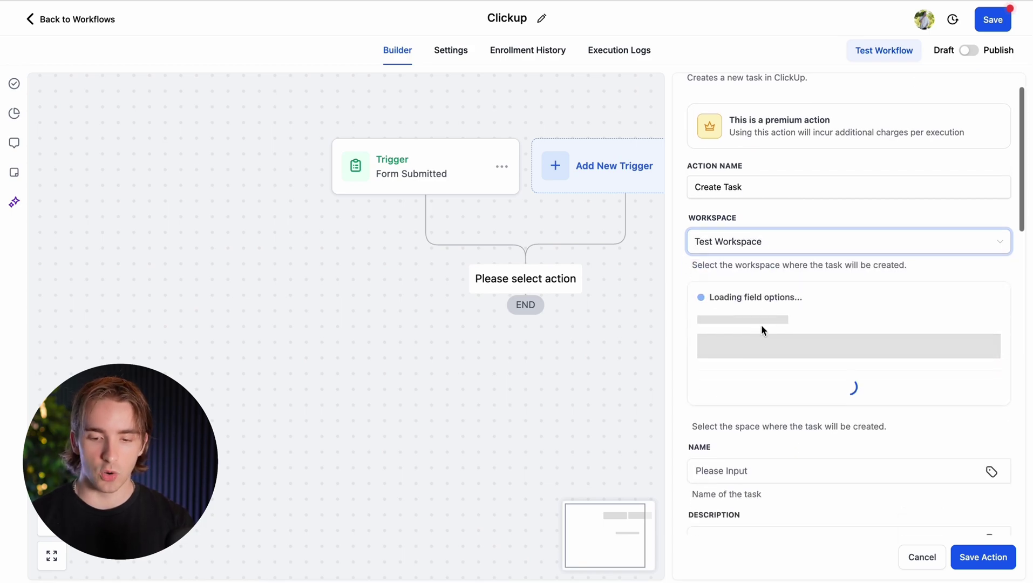
{"action": "scroll", "coordinate": [761, 327], "scroll_direction": "down", "scroll_amount": 1}
{"action": "left_click", "coordinate": [774, 273]}
{"action": "left_click", "coordinate": [752, 305]}
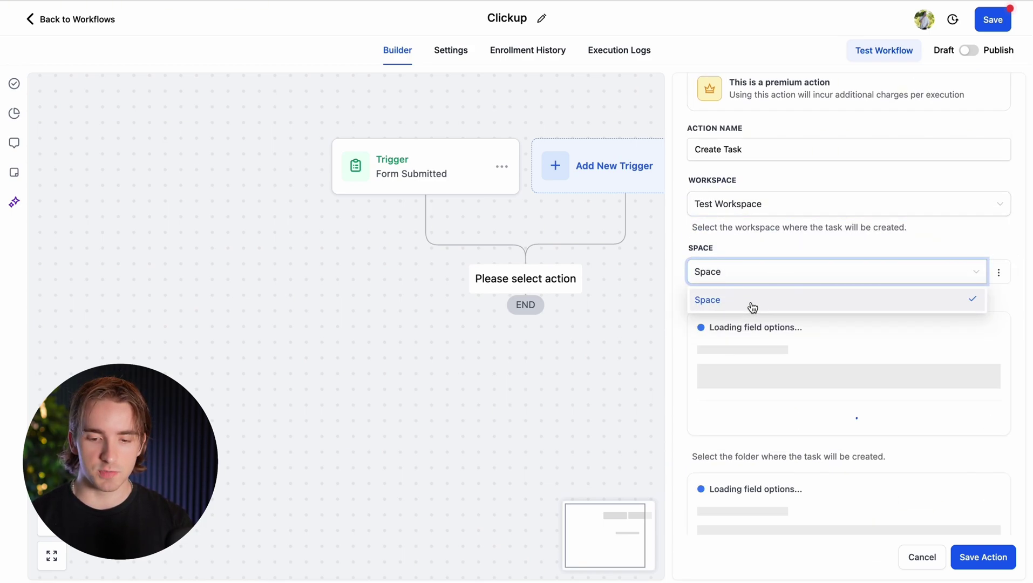
{"action": "scroll", "coordinate": [753, 362], "scroll_direction": "down", "scroll_amount": 2}
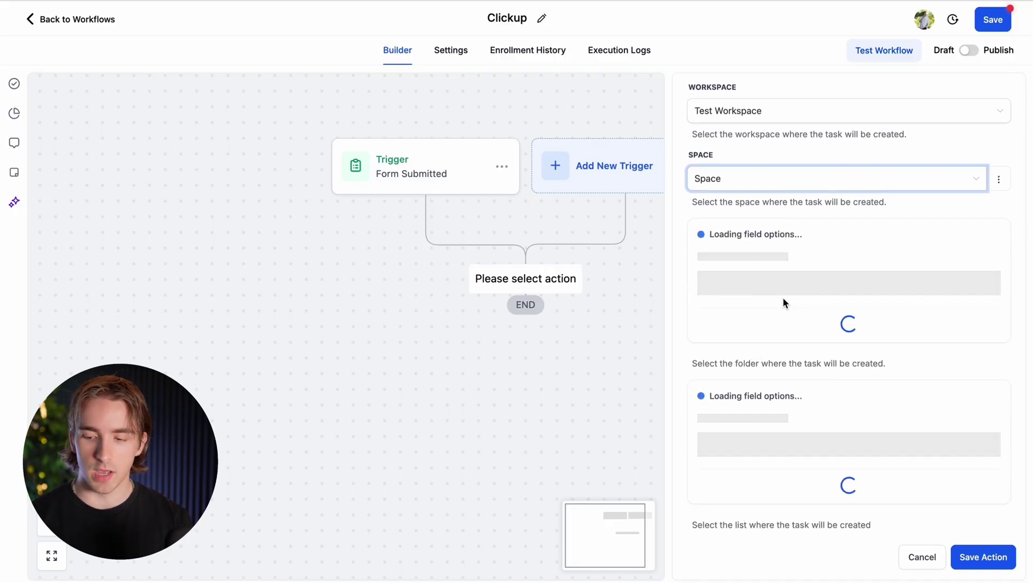
- Name the task with the contact's Full Name followed by ' | Webinar Followup'
{"action": "scroll", "coordinate": [756, 270], "scroll_direction": "down", "scroll_amount": 2}
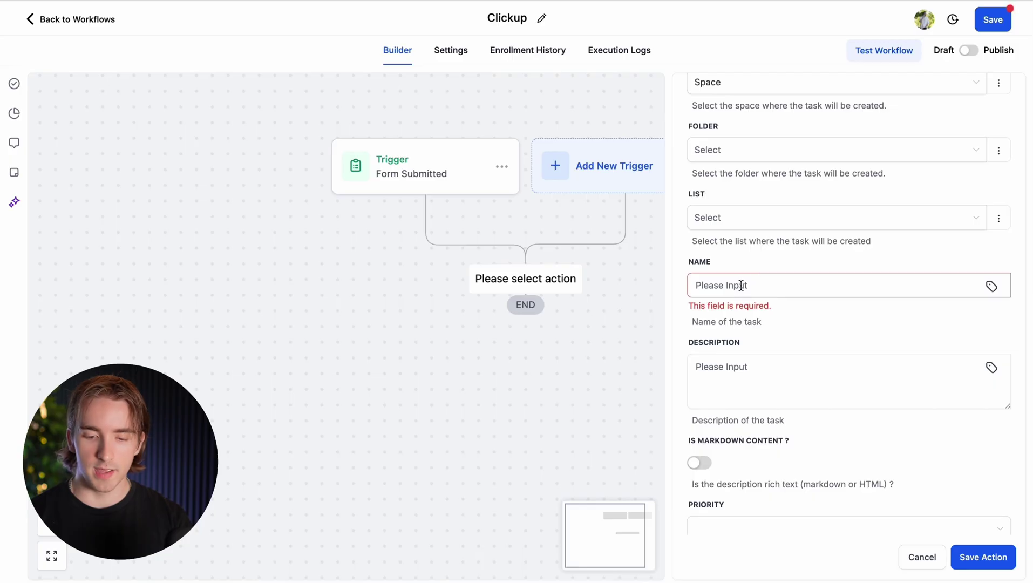
{"action": "left_click", "coordinate": [996, 288]}
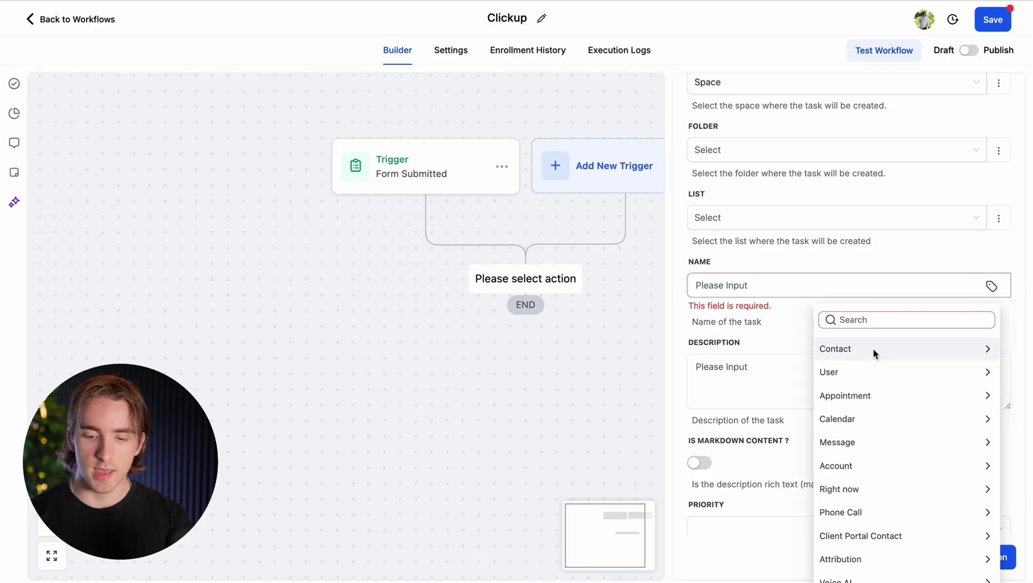
{"action": "left_click", "coordinate": [834, 356]}
{"action": "left_click", "coordinate": [837, 369]}
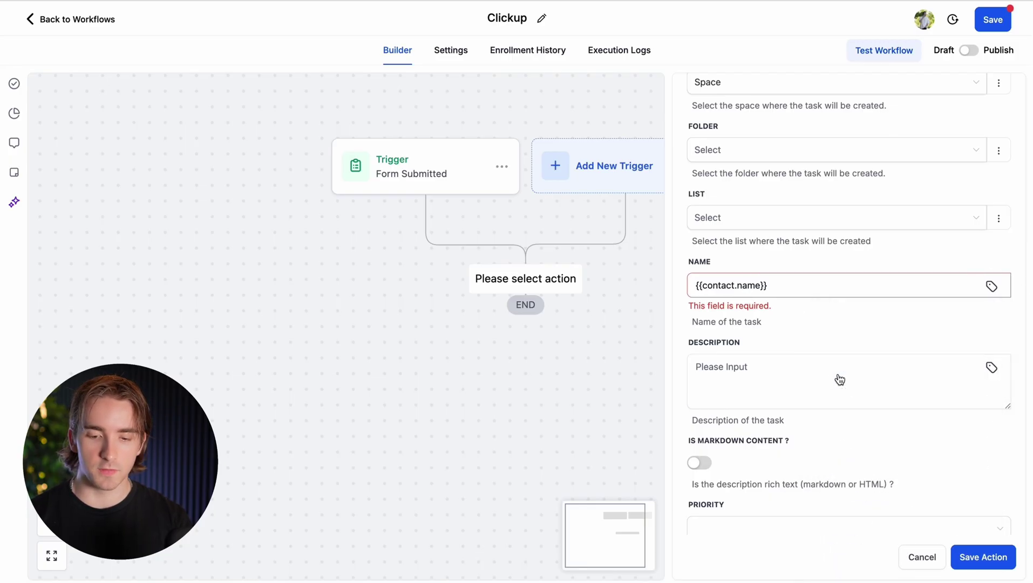
{"action": "left_click", "coordinate": [814, 279]}
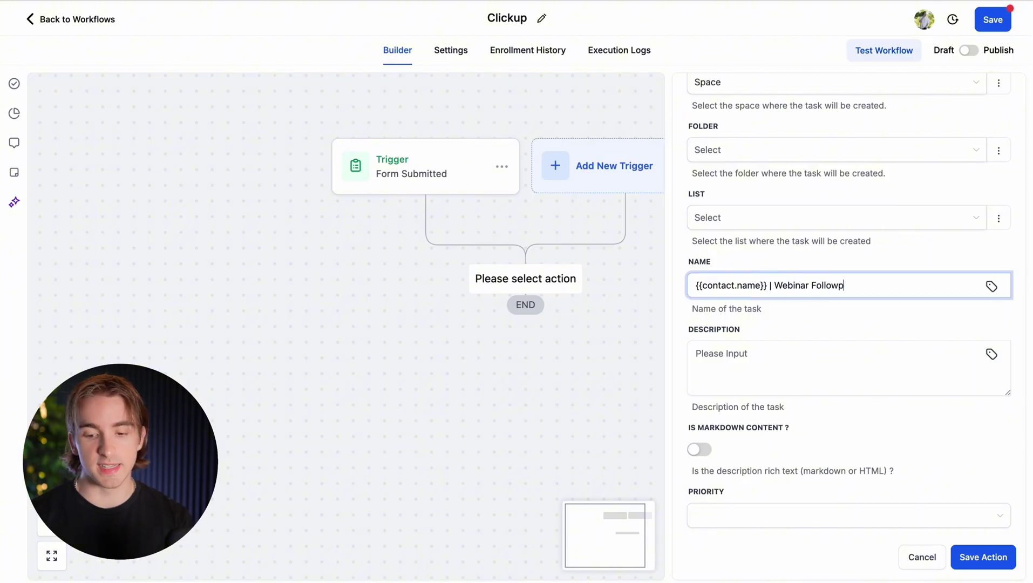
- Set the description to 'Please reach out to this client in HighLevel'
{"action": "left_click", "coordinate": [774, 358]}
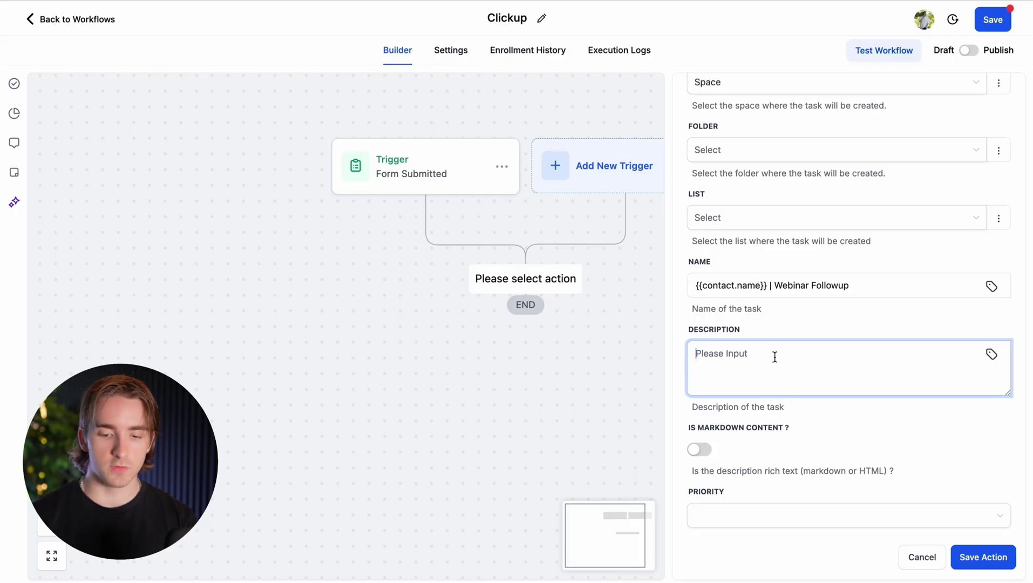
{"action": "type", "text": "Please reach out to this client in HighLevel"}
{"action": "key", "text": "ctrl+a"}
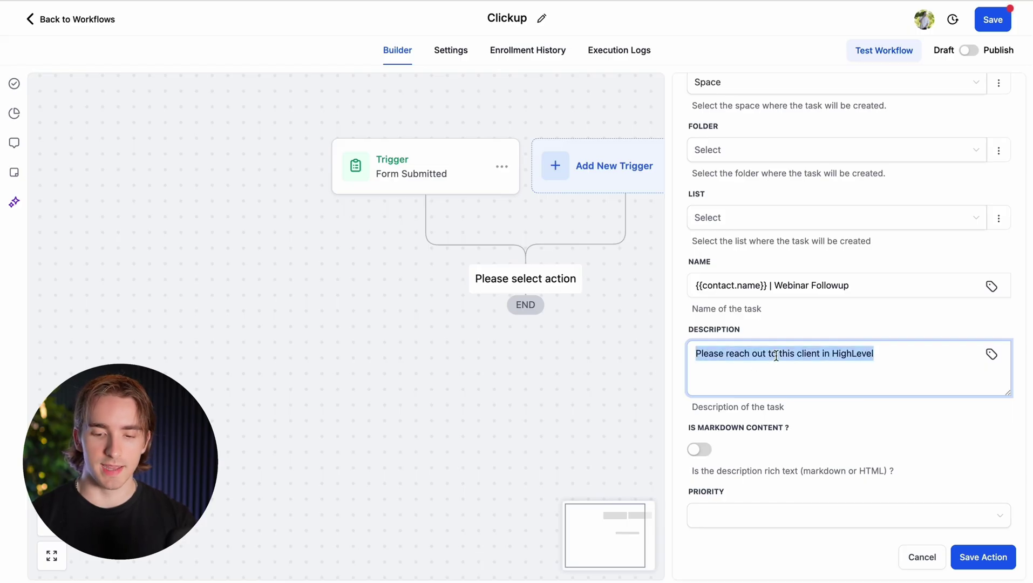
{"action": "left_click", "coordinate": [778, 430]}
- Set the task priority to Urgent
{"action": "scroll", "coordinate": [826, 306], "scroll_direction": "down", "scroll_amount": 2}
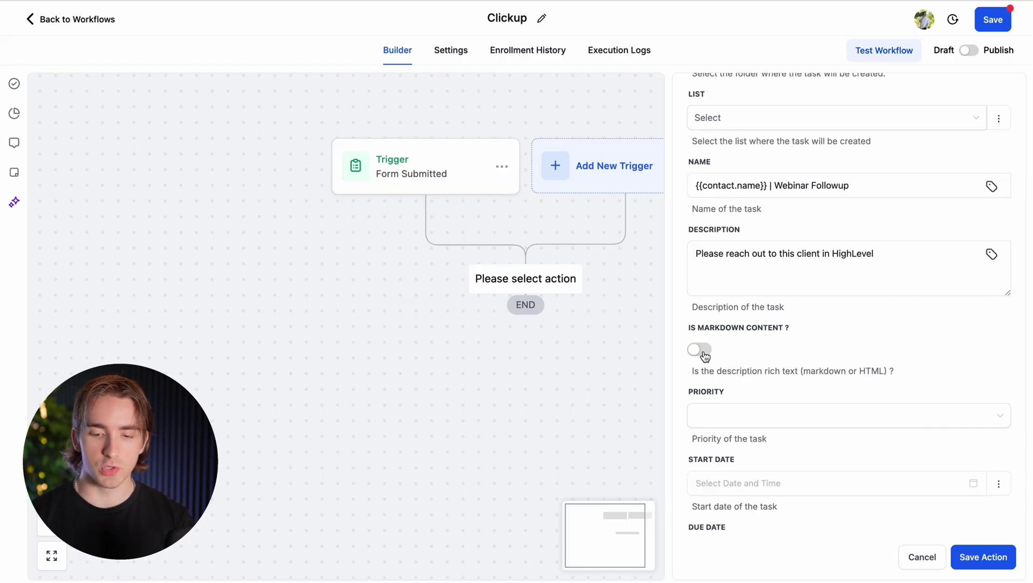
{"action": "scroll", "coordinate": [704, 356], "scroll_direction": "down", "scroll_amount": 2}
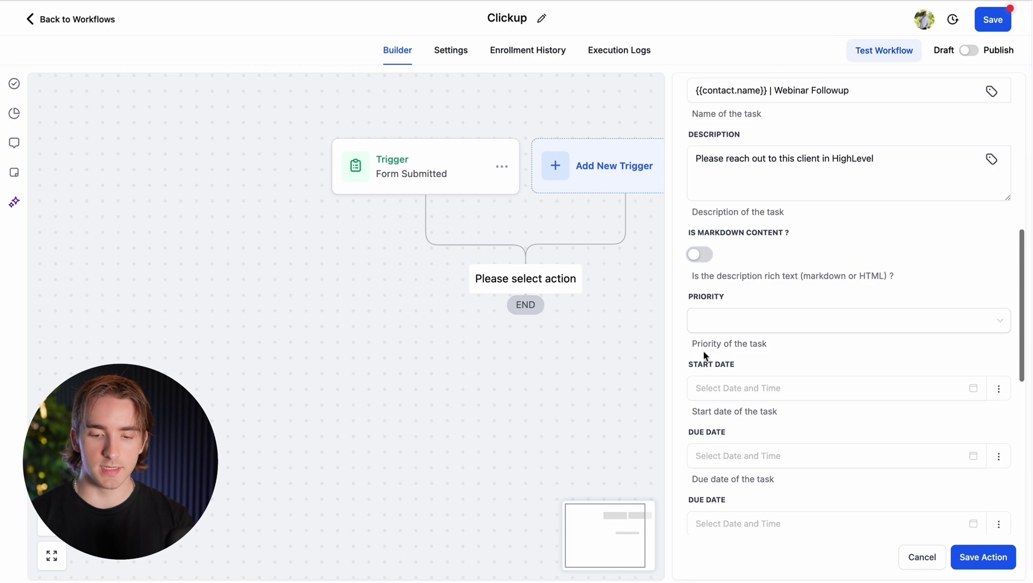
{"action": "left_click", "coordinate": [769, 318]}
{"action": "left_click", "coordinate": [743, 348]}
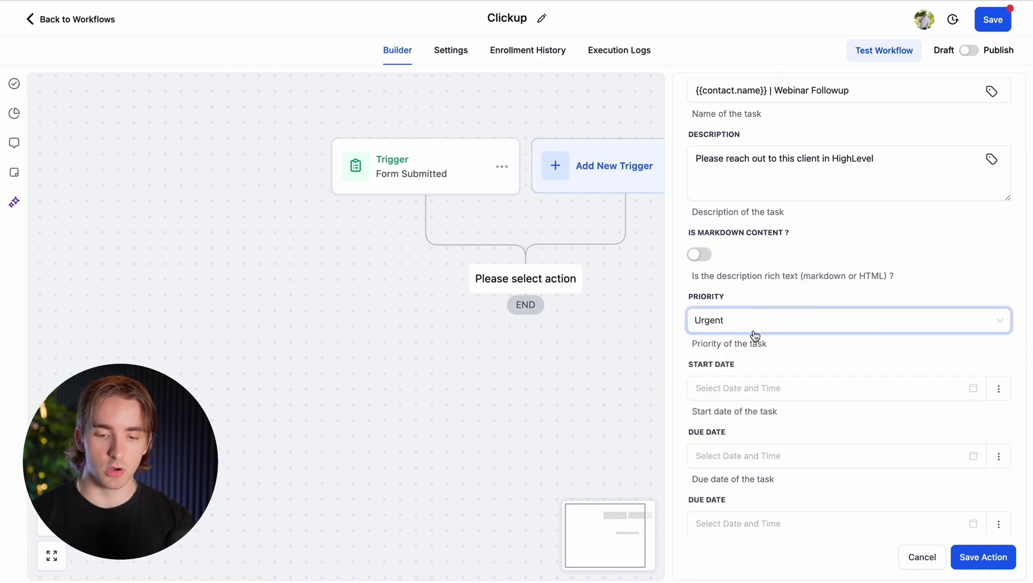
- Go to the time estimate and sprint points fields of the task
{"action": "scroll", "coordinate": [752, 336], "scroll_direction": "down", "scroll_amount": 3}
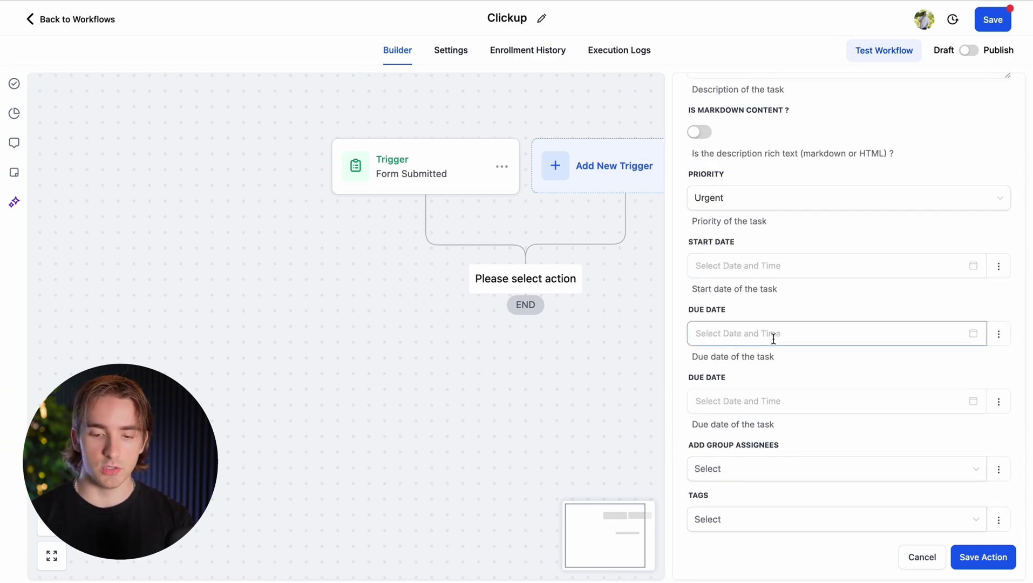
{"action": "scroll", "coordinate": [756, 473], "scroll_direction": "down", "scroll_amount": 5}
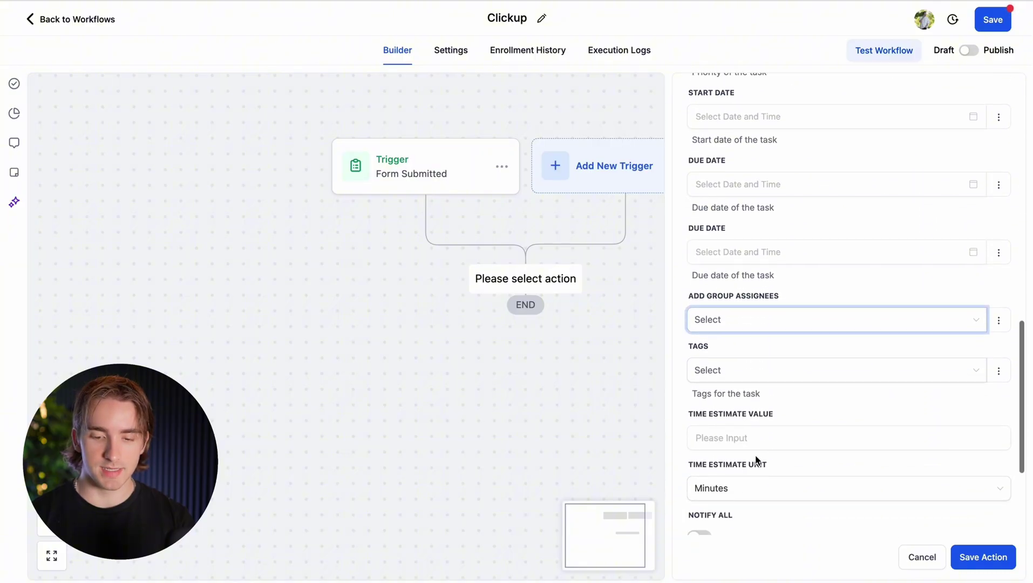
{"action": "left_click", "coordinate": [771, 351]}
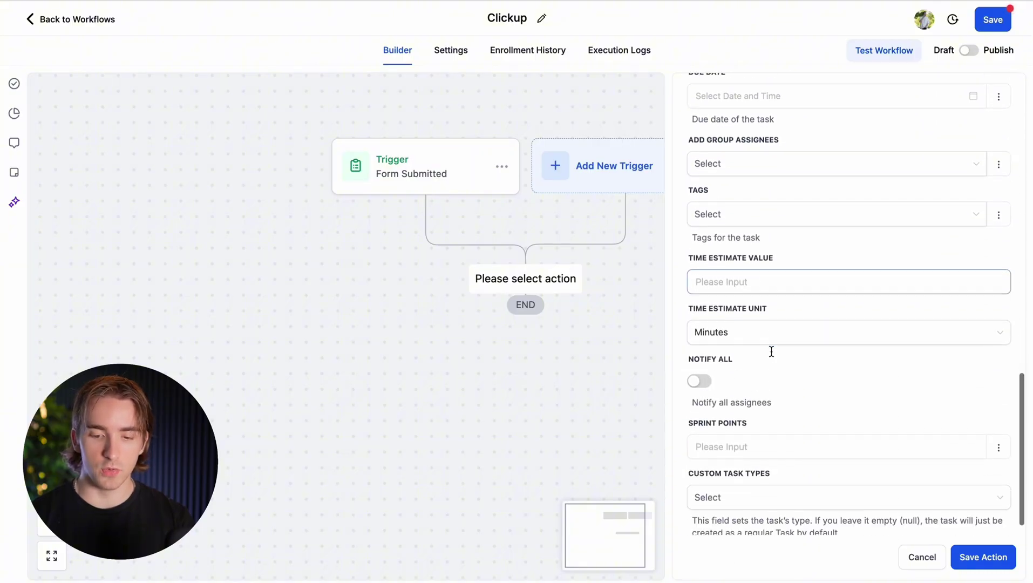
{"action": "left_click", "coordinate": [771, 351]}
{"action": "scroll", "coordinate": [738, 335], "scroll_direction": "down", "scroll_amount": 1}
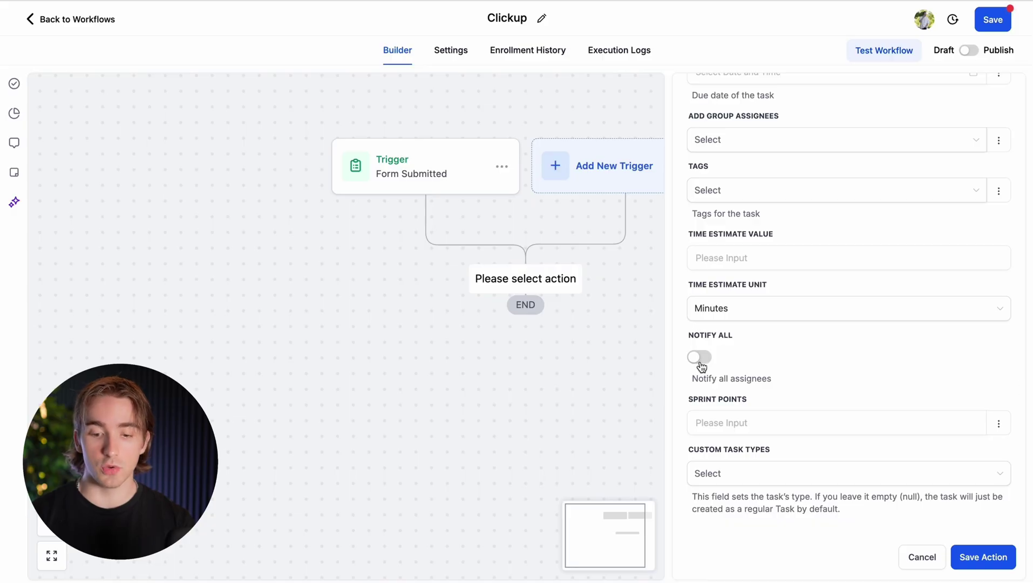
{"action": "left_click", "coordinate": [739, 423]}
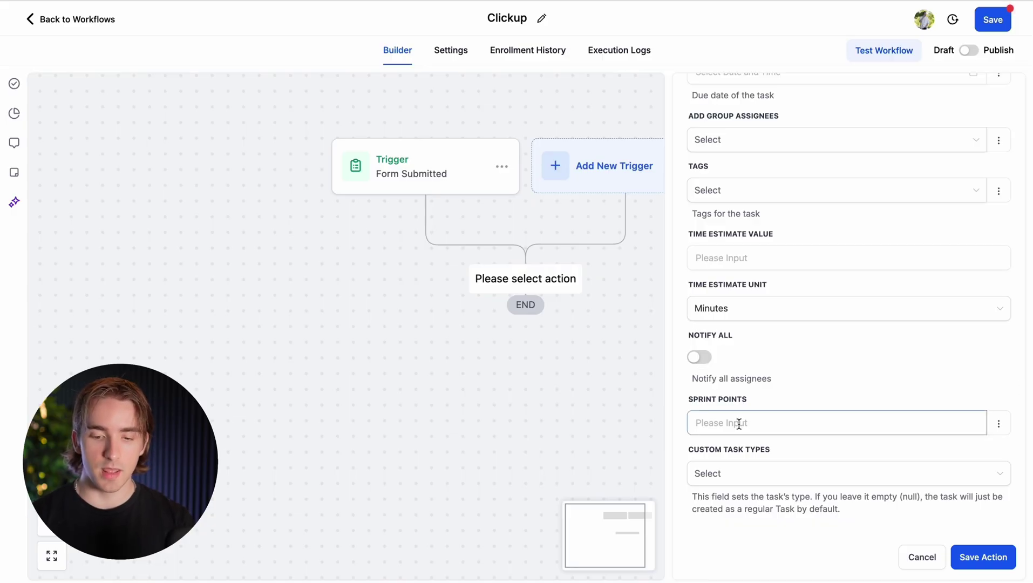
- Scroll through the saved Create Task settings to review them
{"action": "scroll", "coordinate": [739, 378], "scroll_direction": "up", "scroll_amount": 15}
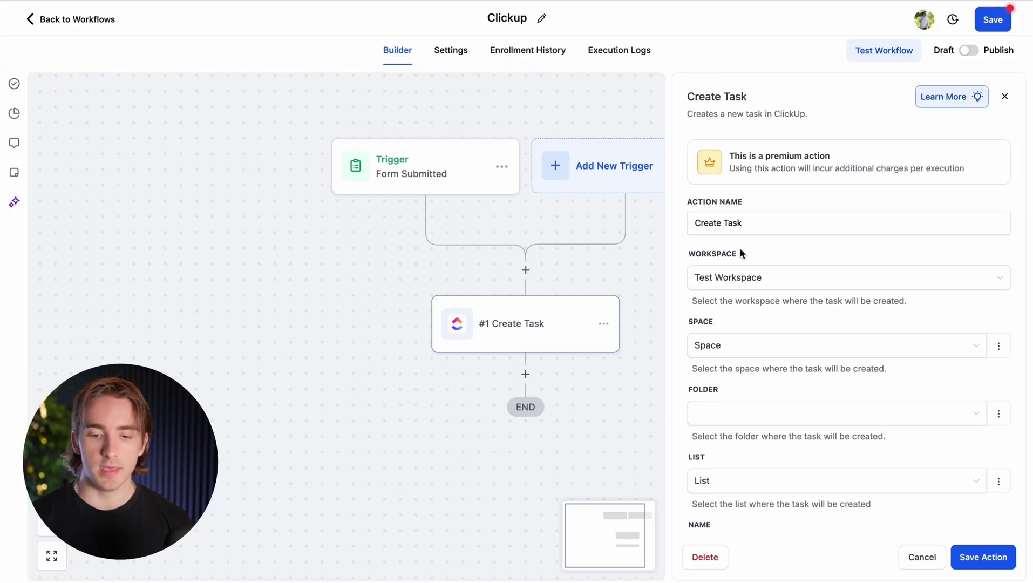
{"action": "scroll", "coordinate": [733, 282], "scroll_direction": "down", "scroll_amount": 5}
{"action": "scroll", "coordinate": [733, 322], "scroll_direction": "down", "scroll_amount": 7}
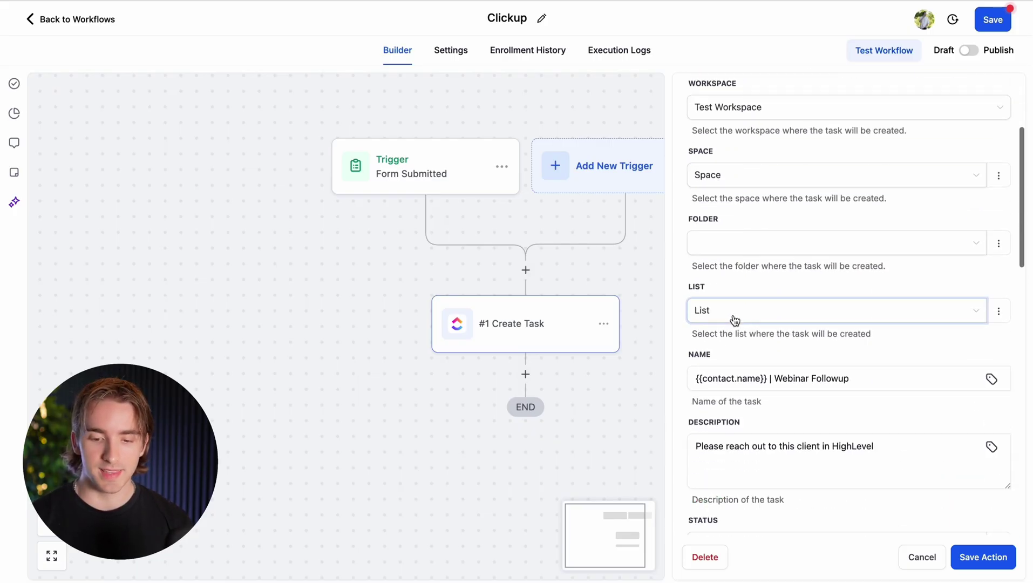
{"action": "scroll", "coordinate": [788, 305], "scroll_direction": "down", "scroll_amount": 20}
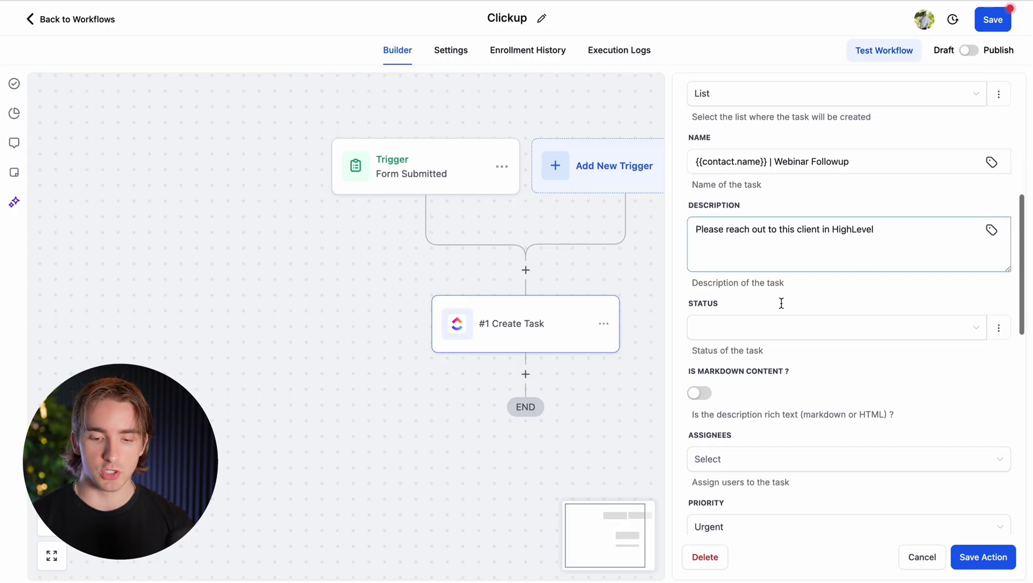
{"action": "scroll", "coordinate": [781, 304], "scroll_direction": "down", "scroll_amount": 3}
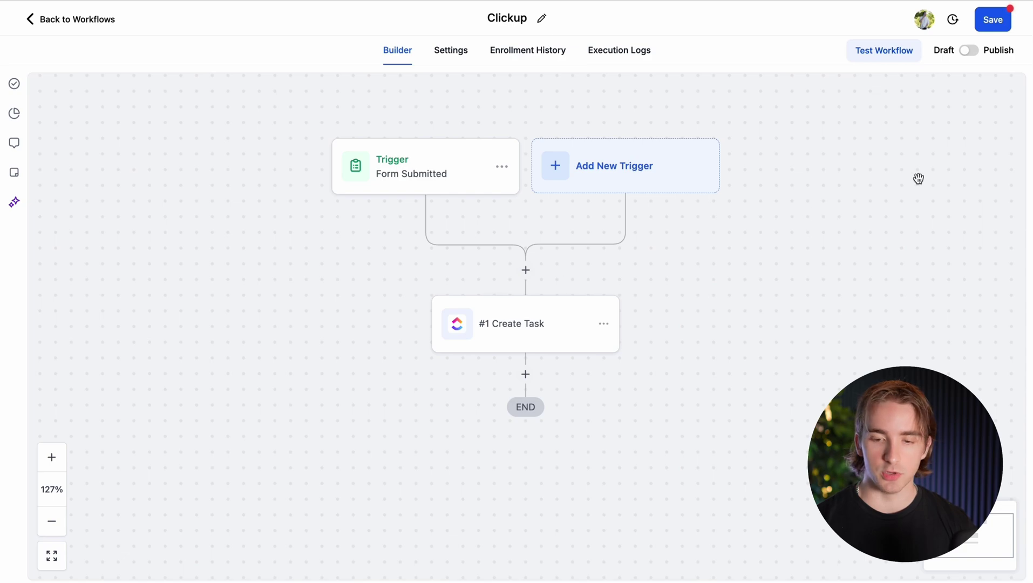
- Switch the Clickup workflow from Draft to Publish and save it
{"action": "scroll", "coordinate": [920, 177], "scroll_direction": "down", "scroll_amount": 3}
{"action": "left_click", "coordinate": [972, 50]}
{"action": "left_click", "coordinate": [996, 22]}
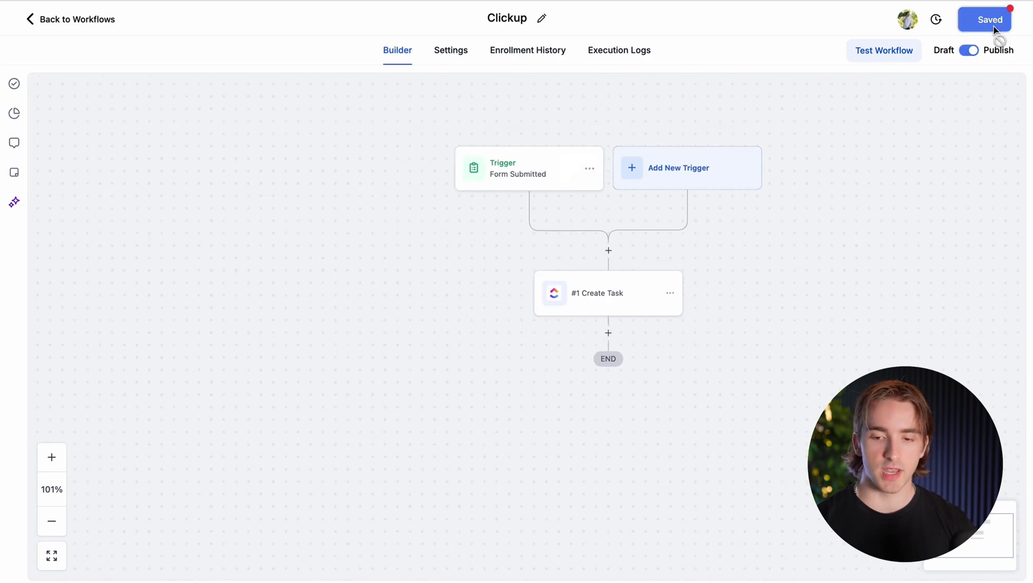
{"action": "scroll", "coordinate": [774, 212], "scroll_direction": "up", "scroll_amount": 1}
{"action": "scroll", "coordinate": [774, 213], "scroll_direction": "up", "scroll_amount": 3}
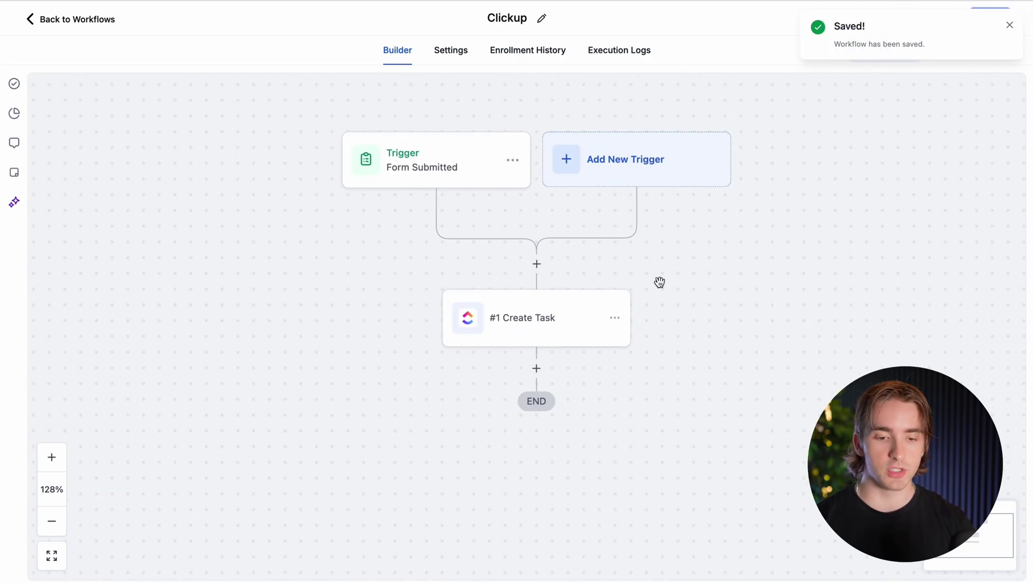